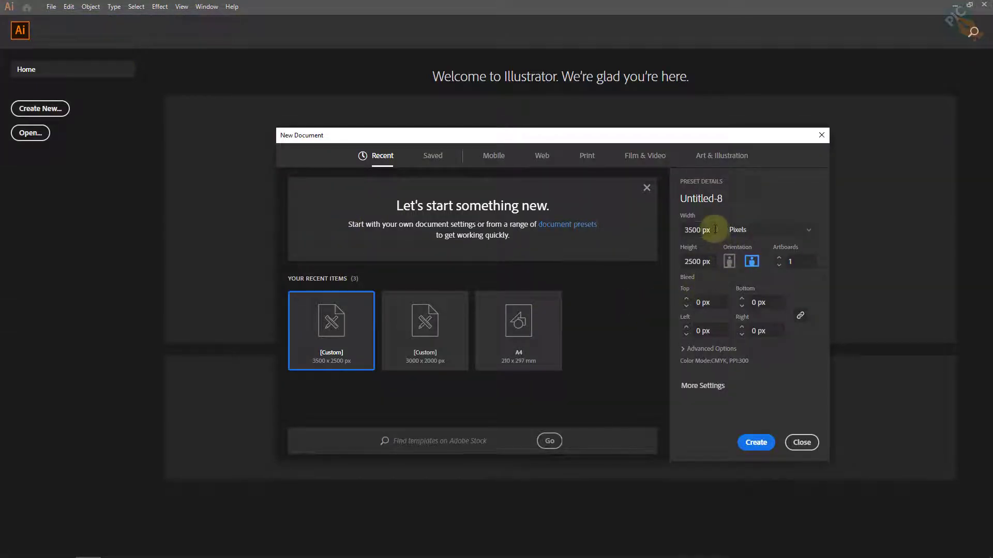
Create a new document 3000 px wide and 2000 px high
{"action": "left_click", "coordinate": [715, 229]}
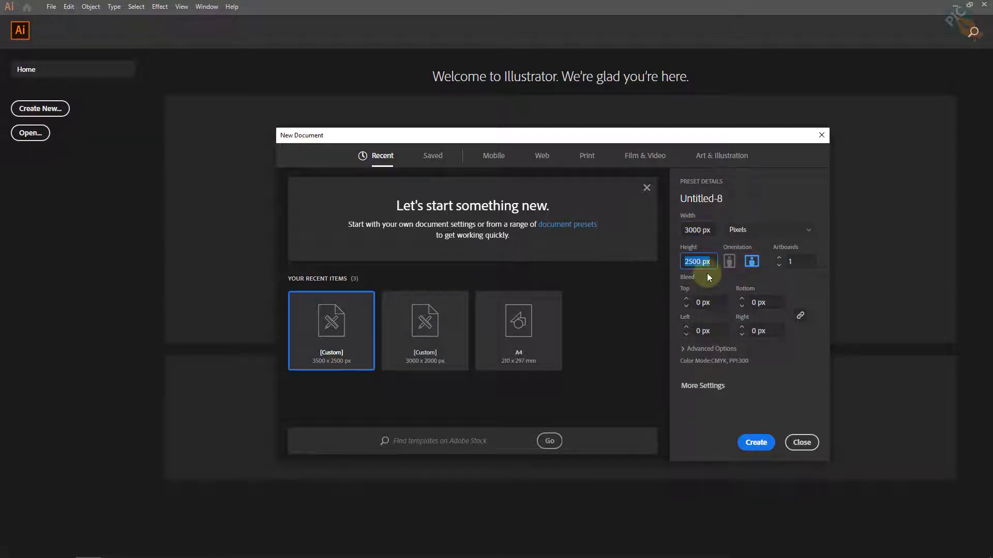
{"action": "type", "text": "2000"}
{"action": "key", "text": "Tab"}
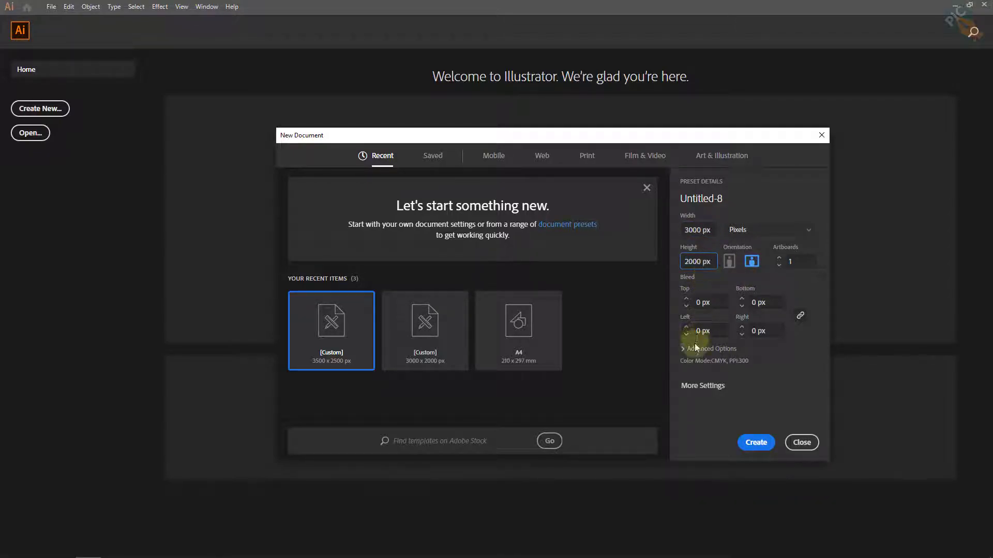
{"action": "left_click", "coordinate": [755, 443]}
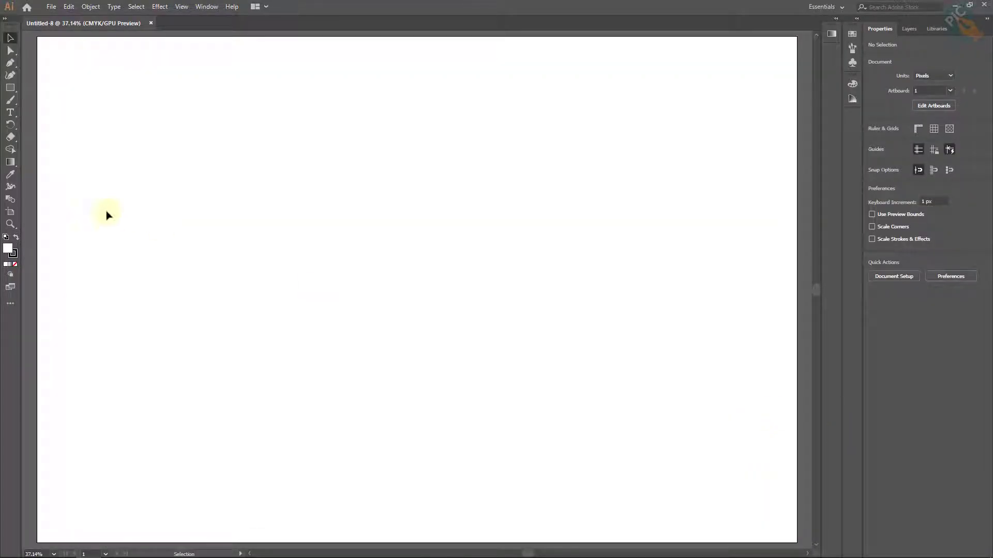
Place a point text on the artboard reading PIC
{"action": "left_click", "coordinate": [11, 112]}
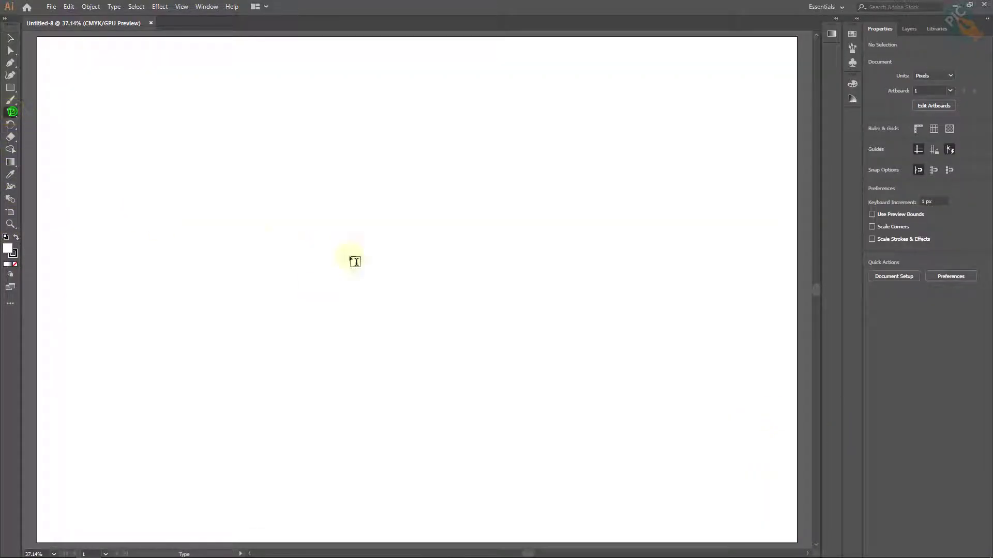
{"action": "left_click_drag", "start_coordinate": [325, 213], "coordinate": [596, 223]}
{"action": "left_click_drag", "start_coordinate": [562, 314], "coordinate": [377, 258]}
{"action": "key", "text": "BackSpace"}
{"action": "left_click_drag", "start_coordinate": [306, 237], "coordinate": [366, 246]}
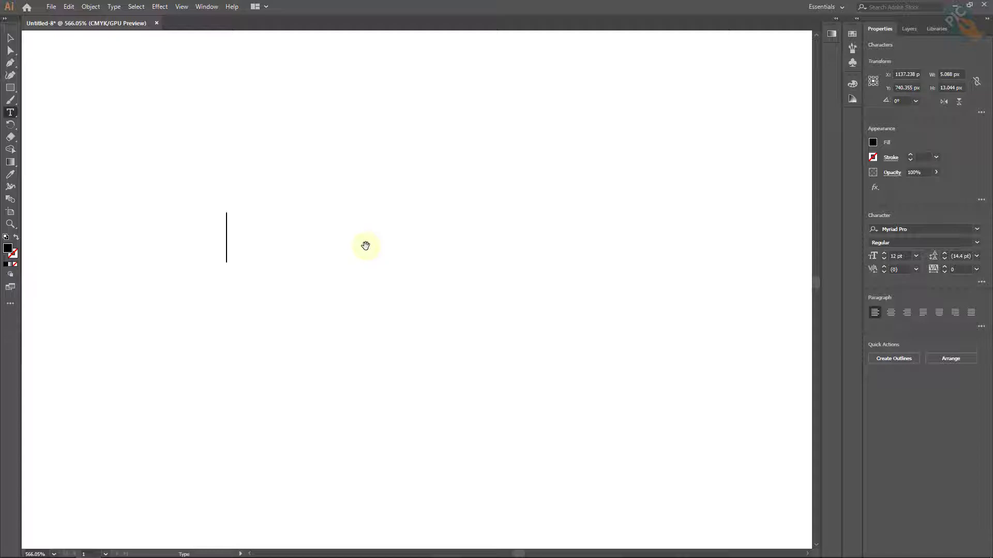
{"action": "type", "text": "PIC"}
Add a second, separate text reading TOUCH below the PIC text
{"action": "left_click", "coordinate": [11, 41]}
{"action": "left_click", "coordinate": [11, 112]}
{"action": "left_click", "coordinate": [240, 331]}
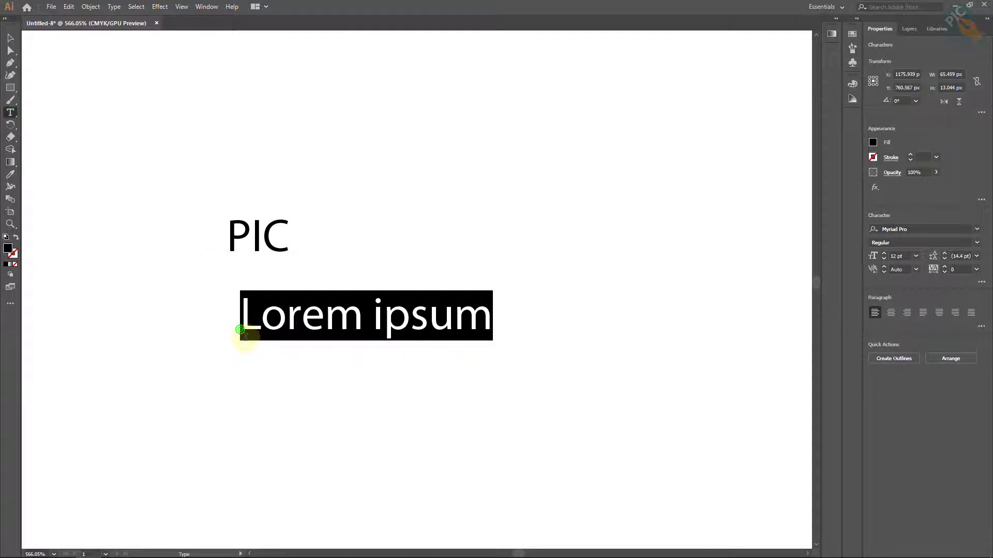
{"action": "type", "text": "TOUCH"}
{"action": "left_click", "coordinate": [10, 38]}
Select both text lines together and set their font to Arial Black
{"action": "left_click_drag", "start_coordinate": [263, 245], "coordinate": [405, 257]}
{"action": "left_click_drag", "start_coordinate": [340, 305], "coordinate": [362, 282]}
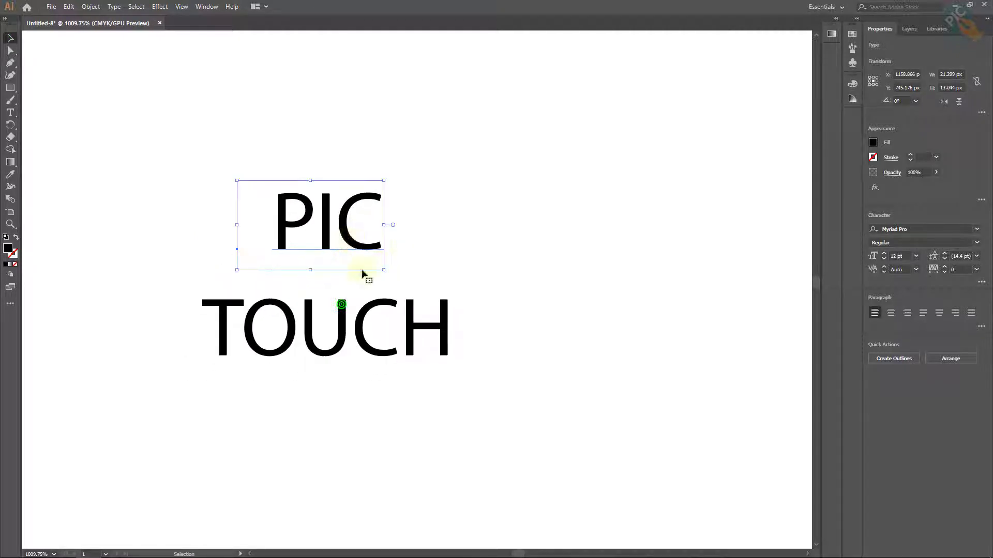
{"action": "left_click", "coordinate": [360, 311], "text": "shift"}
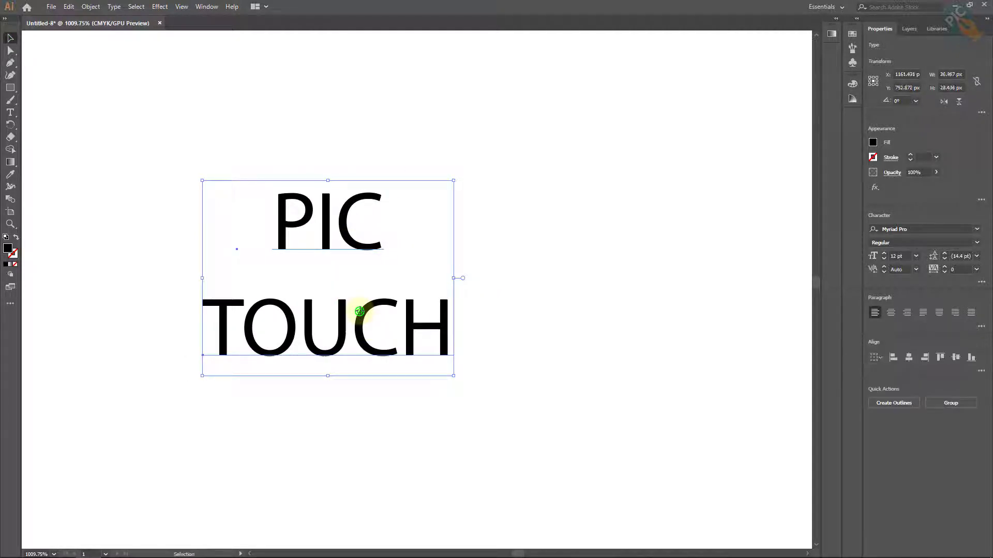
{"action": "left_click", "coordinate": [949, 229]}
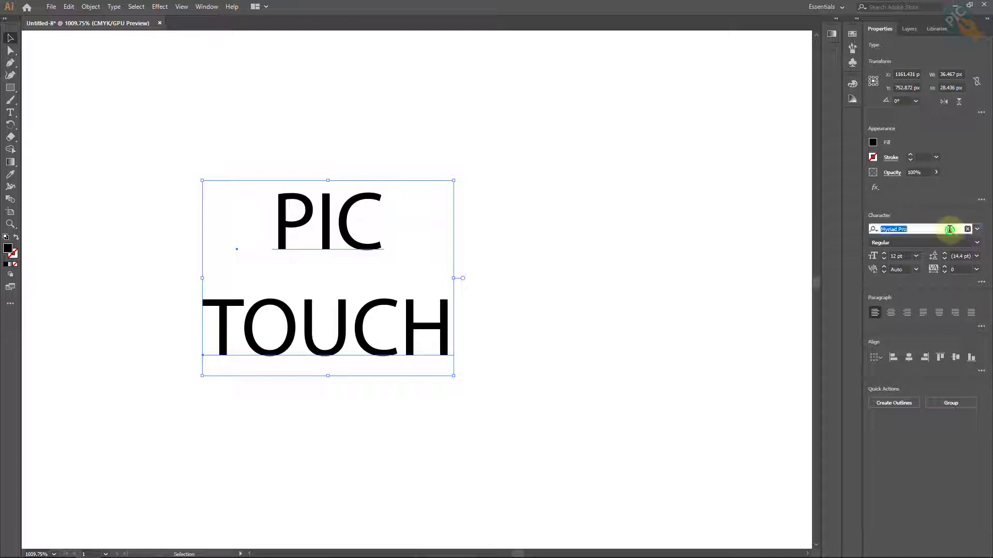
{"action": "type", "text": "ARIAL"}
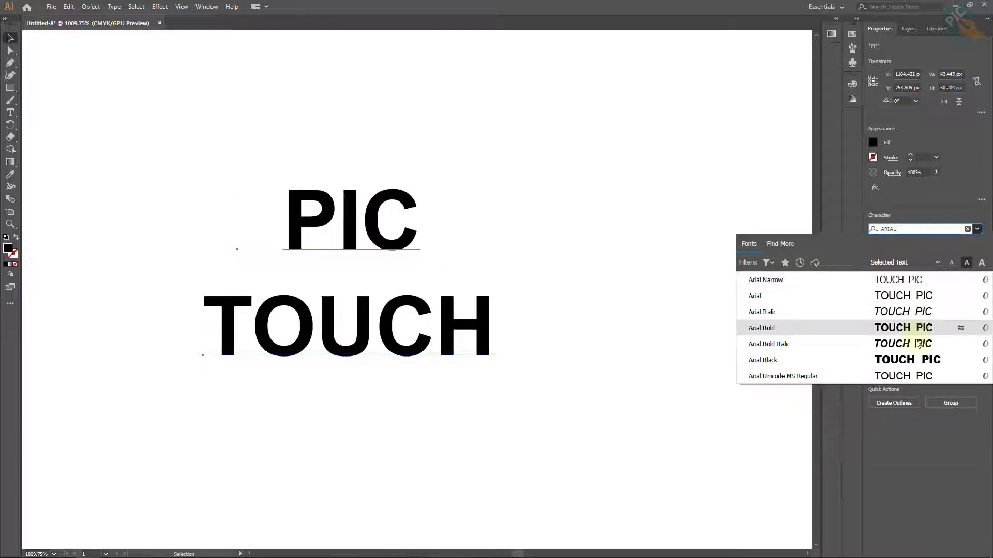
{"action": "left_click", "coordinate": [914, 360]}
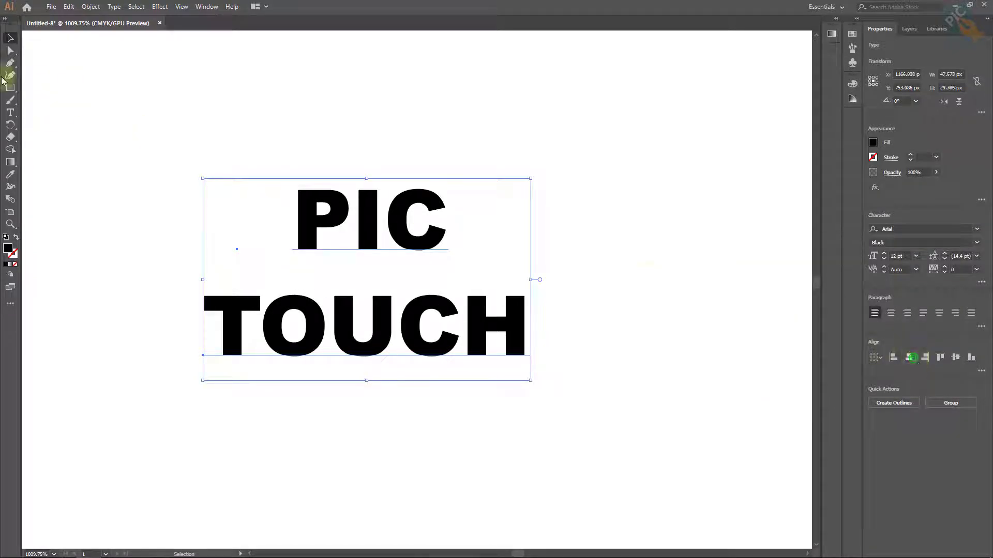
Move the PIC text left and delete the blank space in front of its letters
{"action": "left_click", "coordinate": [12, 39]}
{"action": "left_click", "coordinate": [264, 79]}
{"action": "left_click", "coordinate": [365, 339]}
{"action": "left_click", "coordinate": [371, 240]}
{"action": "left_click_drag", "start_coordinate": [370, 241], "coordinate": [142, 222]}
{"action": "double_click", "coordinate": [247, 232]}
{"action": "key", "text": "BackSpace"}
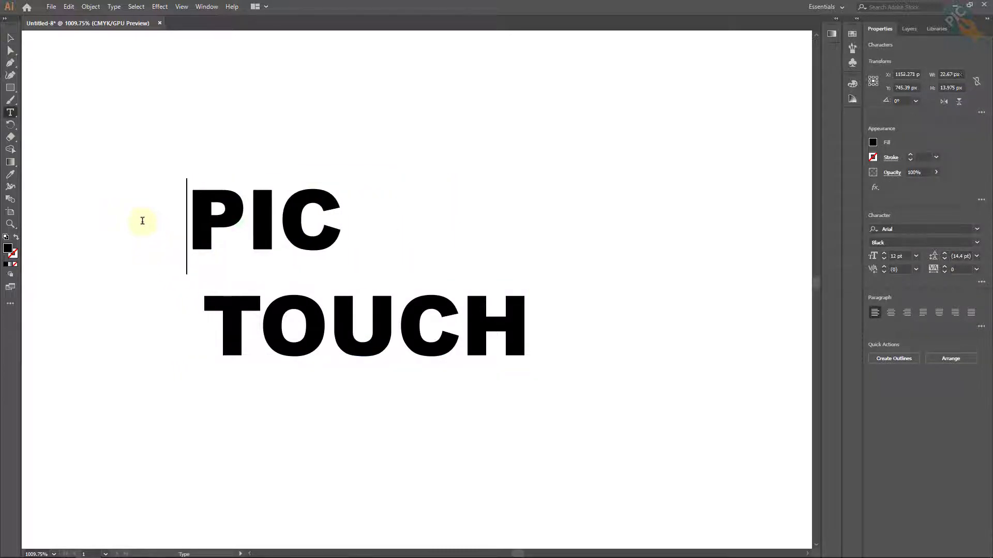
{"action": "left_click", "coordinate": [10, 38]}
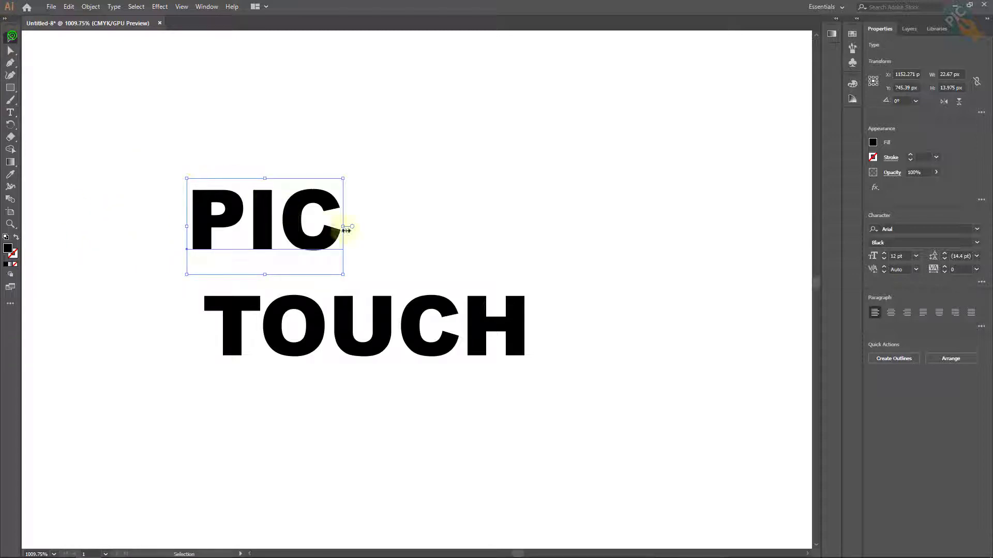
Enlarge the PIC text to roughly the width of TOUCH and position it directly above that word
{"action": "left_click_drag", "start_coordinate": [343, 178], "coordinate": [672, 72]}
{"action": "left_click_drag", "start_coordinate": [408, 185], "coordinate": [416, 244]}
{"action": "left_click_drag", "start_coordinate": [522, 133], "coordinate": [546, 118]}
{"action": "key", "text": "ctrl+space"}
{"action": "left_click_drag", "start_coordinate": [380, 271], "coordinate": [481, 269]}
{"action": "left_click_drag", "start_coordinate": [472, 238], "coordinate": [461, 238]}
{"action": "left_click_drag", "start_coordinate": [756, 252], "coordinate": [514, 236]}
{"action": "key", "text": "Down"}
{"action": "key", "text": "Right"}
{"action": "key", "text": "Left"}
Select both text lines and scale them up together to fill most of the artboard
{"action": "left_click_drag", "start_coordinate": [157, 261], "coordinate": [122, 210]}
{"action": "left_click_drag", "start_coordinate": [365, 221], "coordinate": [432, 257]}
{"action": "left_click", "coordinate": [505, 354], "text": "shift"}
{"action": "left_click_drag", "start_coordinate": [483, 275], "coordinate": [124, 290]}
{"action": "left_click_drag", "start_coordinate": [416, 289], "coordinate": [297, 177]}
{"action": "left_click_drag", "start_coordinate": [292, 143], "coordinate": [533, 11]}
{"action": "left_click_drag", "start_coordinate": [496, 171], "coordinate": [440, 258]}
{"action": "left_click_drag", "start_coordinate": [434, 315], "coordinate": [371, 197]}
{"action": "left_click_drag", "start_coordinate": [452, 196], "coordinate": [571, 310]}
{"action": "left_click_drag", "start_coordinate": [522, 205], "coordinate": [374, 200]}
{"action": "left_click_drag", "start_coordinate": [441, 292], "coordinate": [542, 371]}
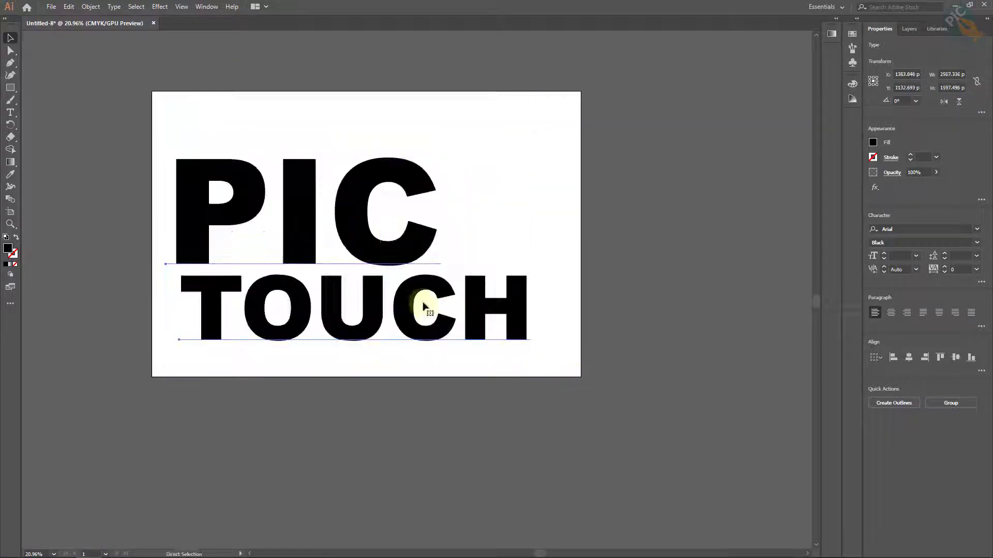
Undo the last change, then resize and centre both lines on the artboard at about 2207 × 1604 px overall
{"action": "key", "text": "ctrl+z"}
{"action": "left_click_drag", "start_coordinate": [406, 249], "coordinate": [455, 277]}
{"action": "left_click_drag", "start_coordinate": [491, 319], "coordinate": [534, 348]}
{"action": "scroll", "coordinate": [428, 213], "scroll_direction": "up", "scroll_amount": 3}
{"action": "left_click_drag", "start_coordinate": [388, 231], "coordinate": [378, 230]}
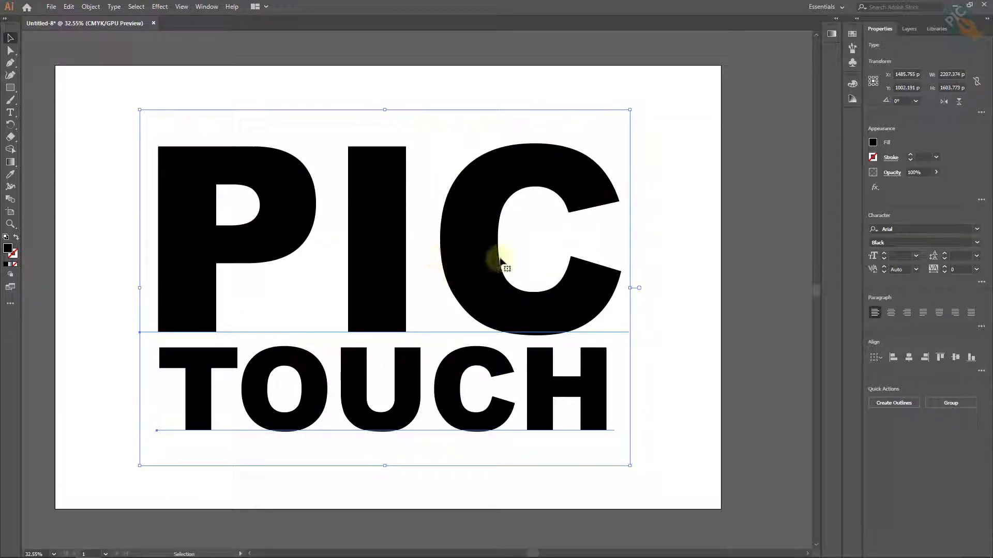
{"action": "scroll", "coordinate": [457, 256], "scroll_direction": "up", "scroll_amount": 1}
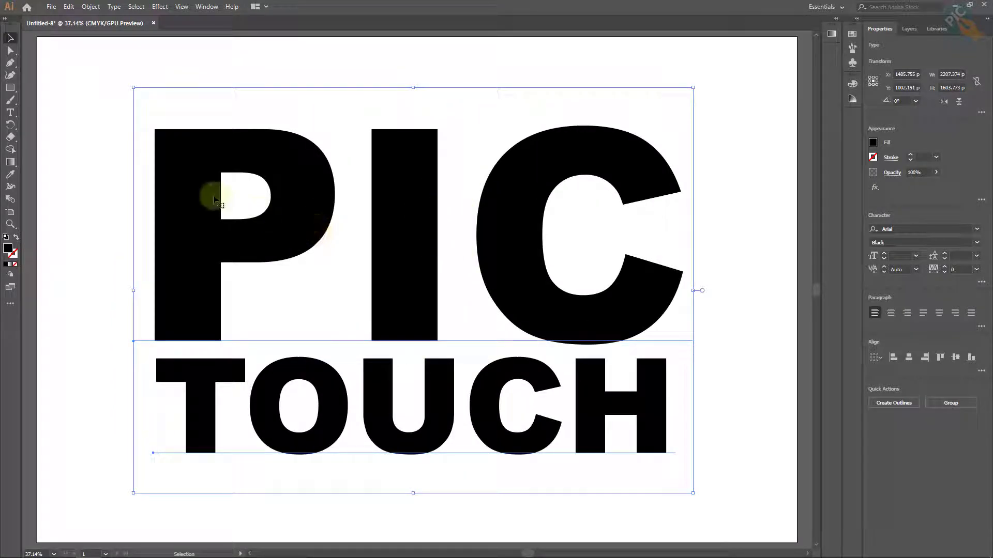
Convert both text lines to outlines and deselect them
{"action": "left_click", "coordinate": [114, 6]}
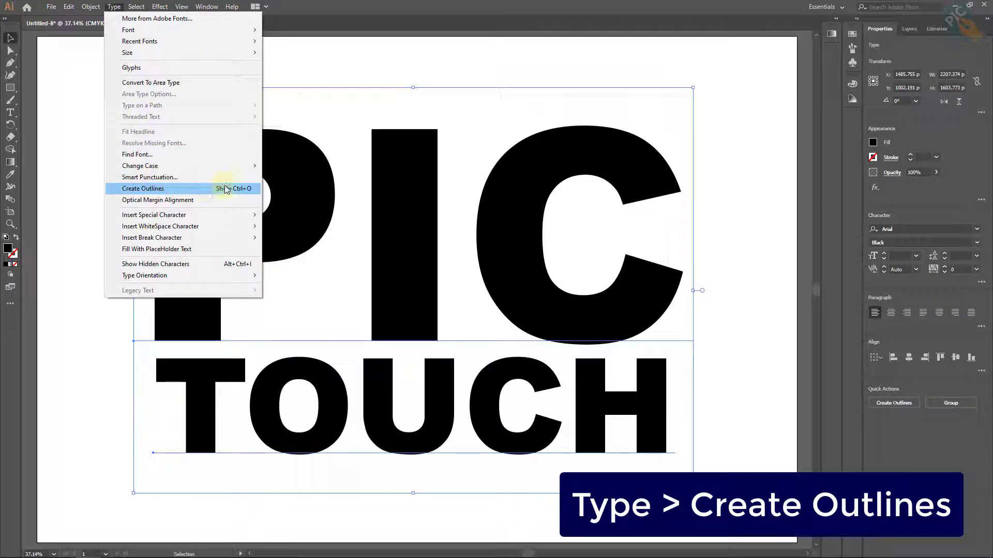
{"action": "left_click", "coordinate": [192, 189]}
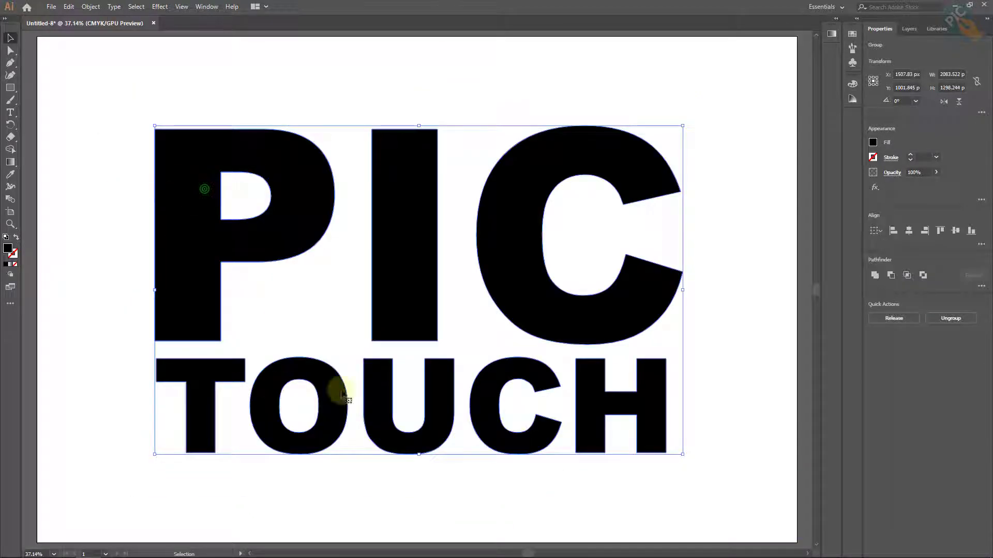
{"action": "left_click", "coordinate": [129, 184]}
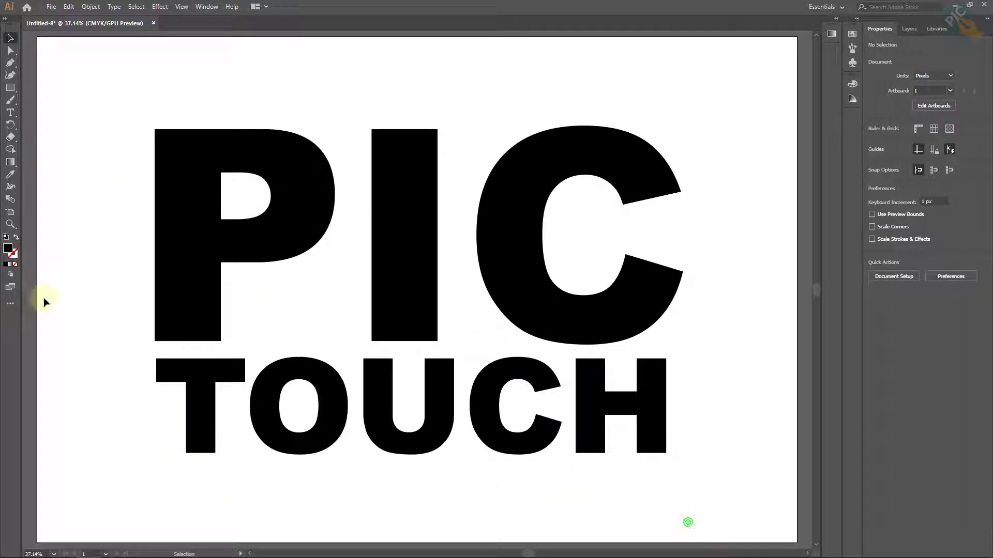
Draw a straight Pen line without fill or stroke, rising diagonally across PIC from beside the P's lower stem to beyond the C's upper arm
{"action": "left_click", "coordinate": [11, 252]}
{"action": "left_click", "coordinate": [15, 257]}
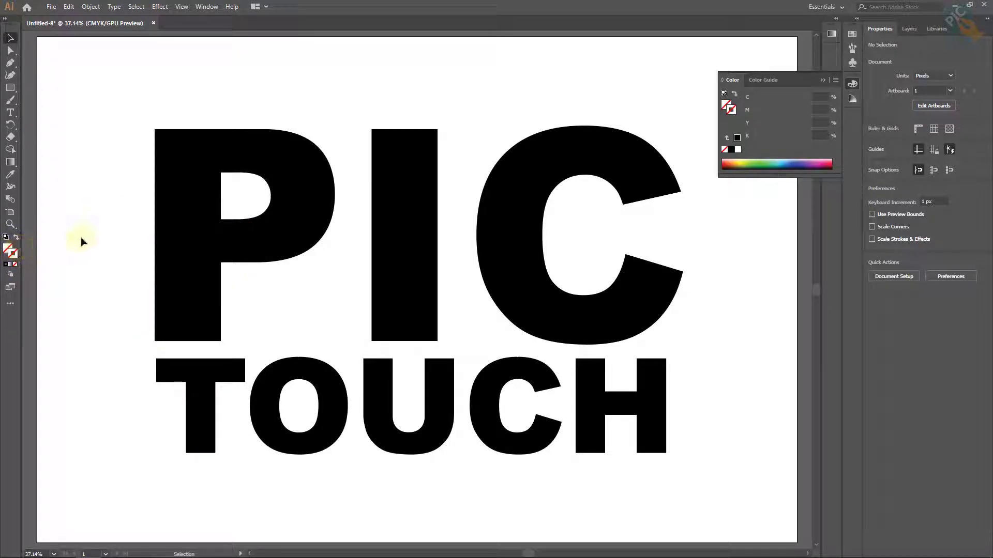
{"action": "left_click", "coordinate": [819, 81]}
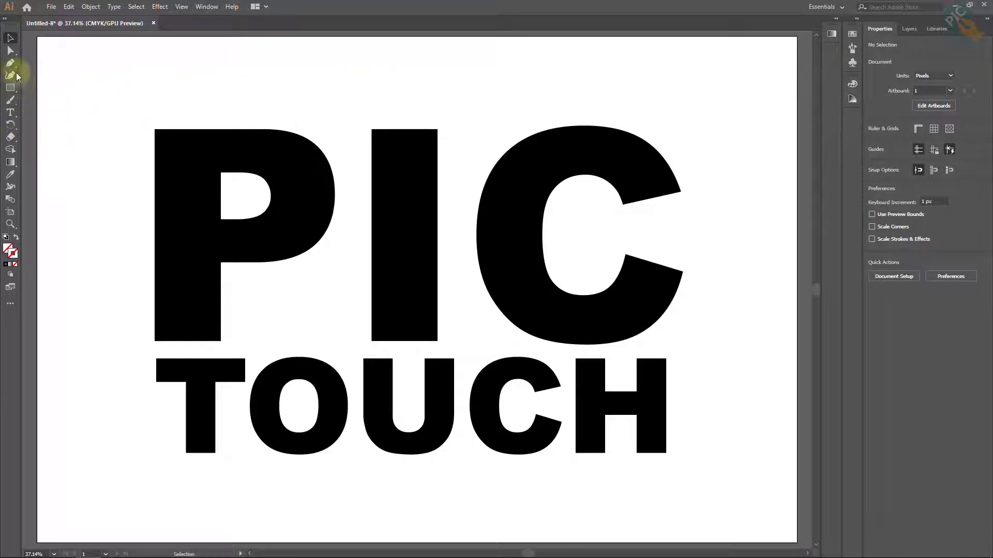
{"action": "left_click_drag", "start_coordinate": [11, 66], "coordinate": [79, 63]}
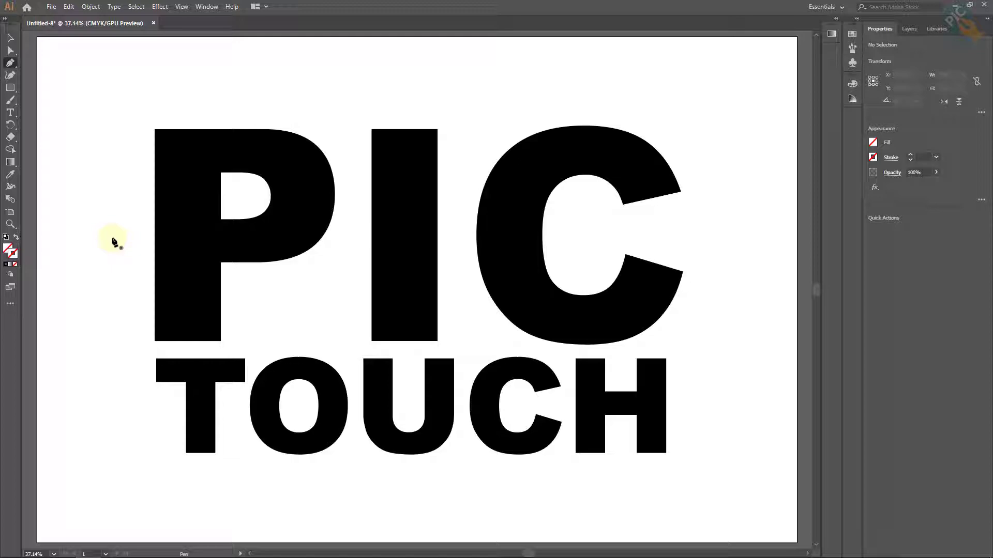
{"action": "left_click", "coordinate": [130, 298]}
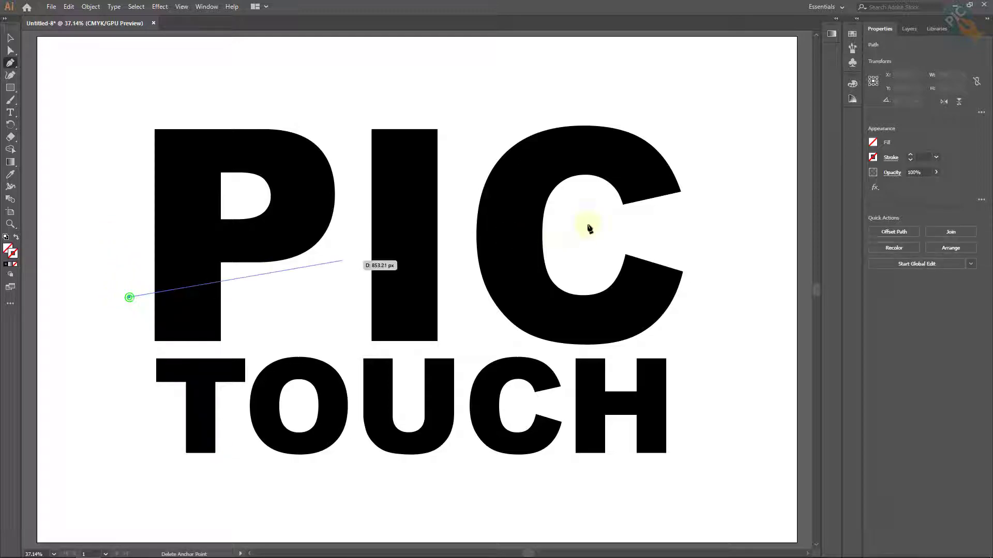
{"action": "left_click", "coordinate": [738, 193]}
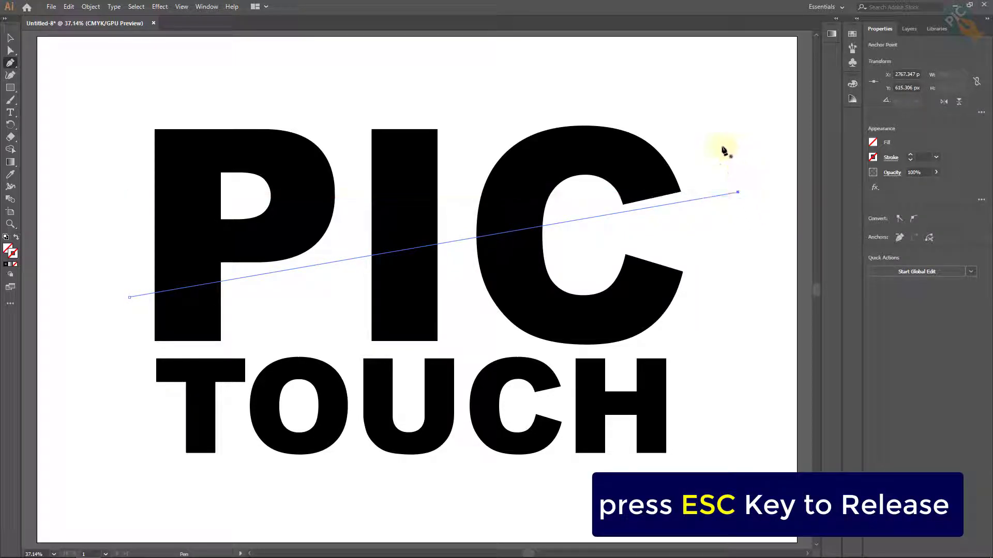
Select the diagonal line together with the PIC outlines and split the letters along it with Pathfinder Divide
{"action": "left_click", "coordinate": [9, 37]}
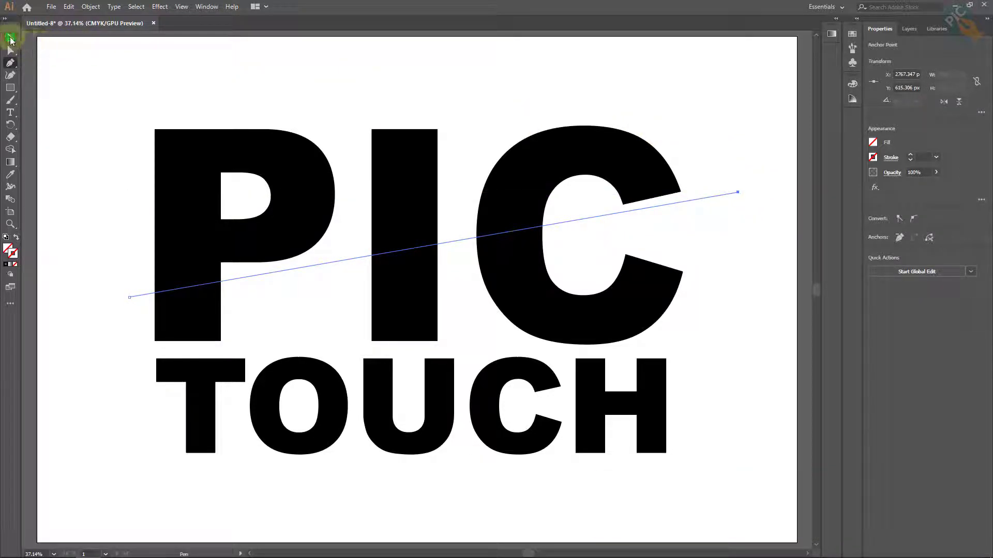
{"action": "left_click", "coordinate": [560, 160], "text": "shift"}
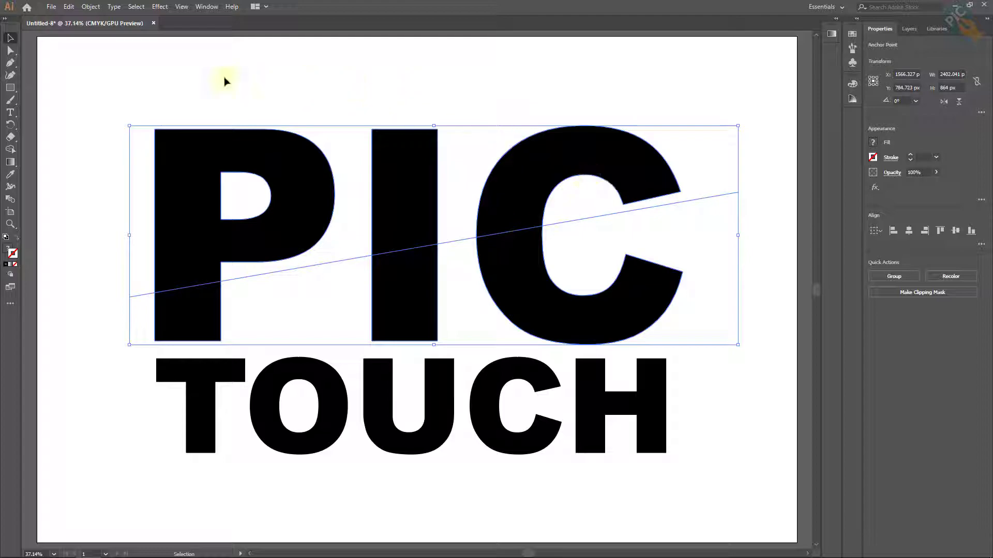
{"action": "left_click", "coordinate": [210, 10]}
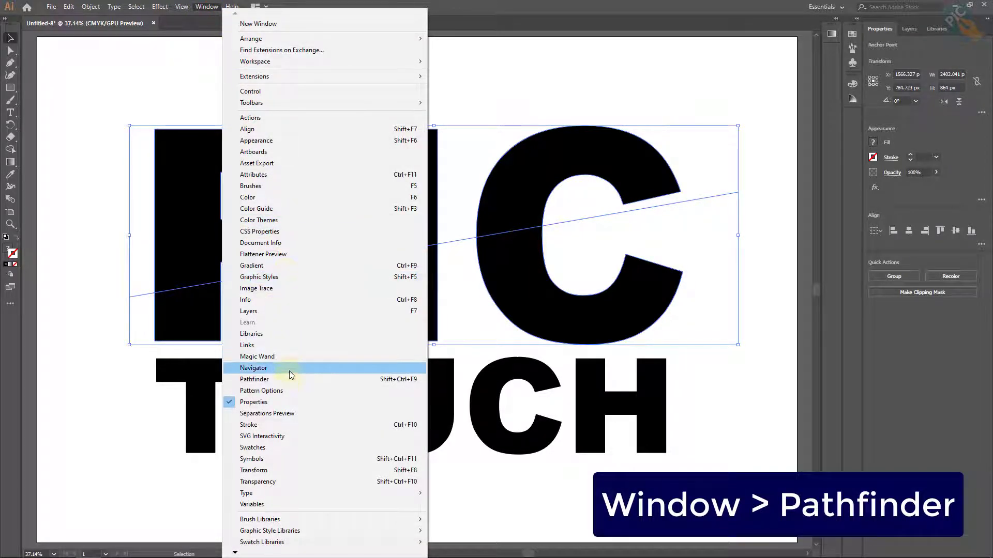
{"action": "left_click", "coordinate": [338, 381]}
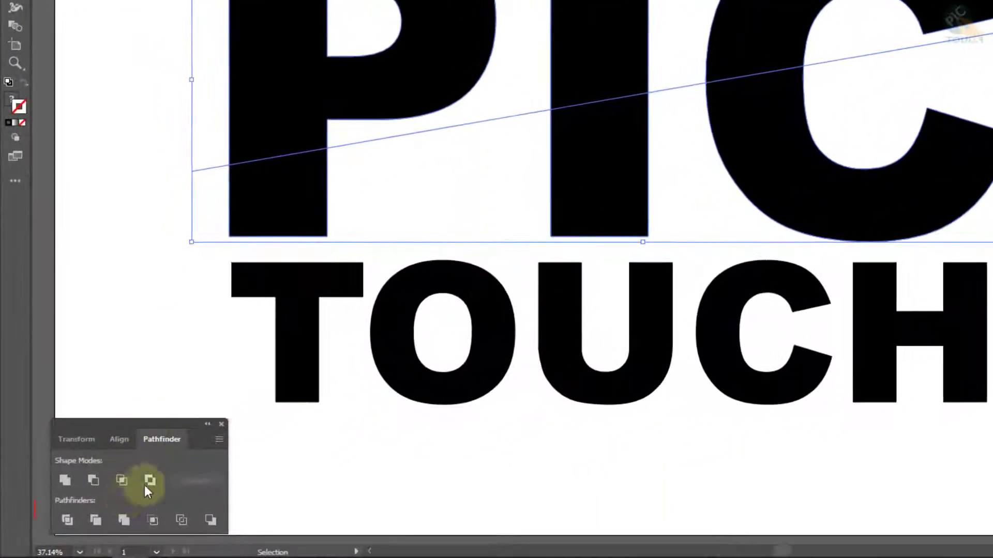
{"action": "left_click", "coordinate": [63, 519]}
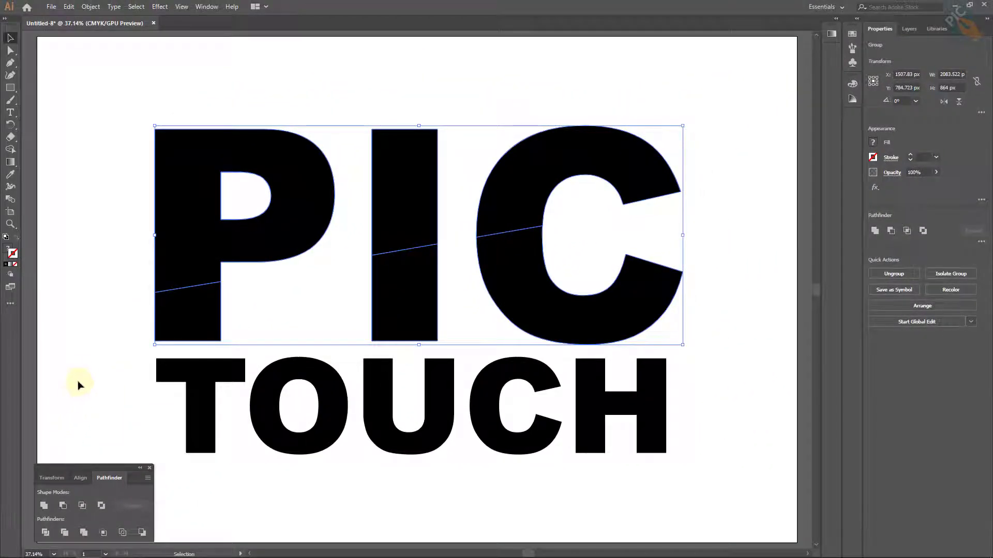
{"action": "left_click", "coordinate": [91, 352]}
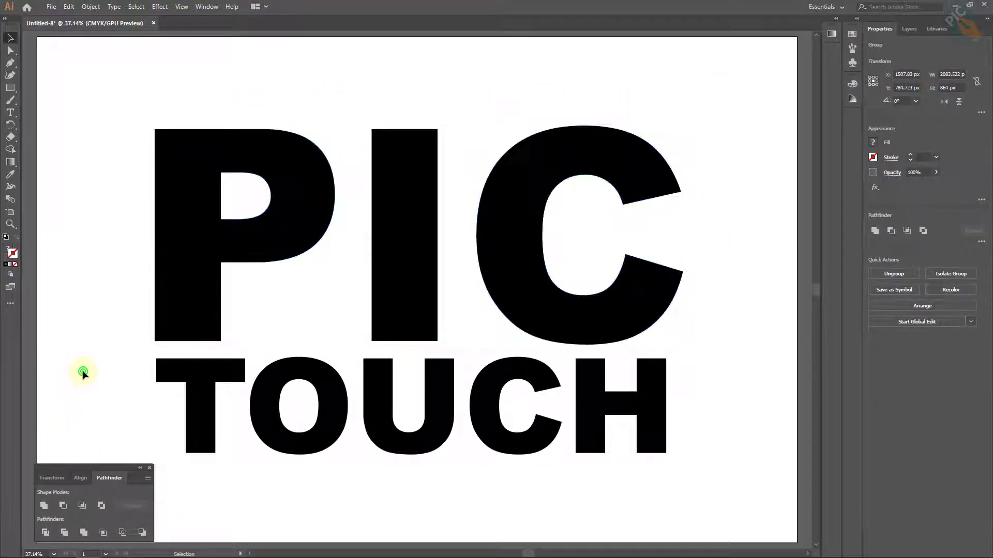
Ungroup the divided PIC letters and clear the selection
{"action": "left_click", "coordinate": [209, 199]}
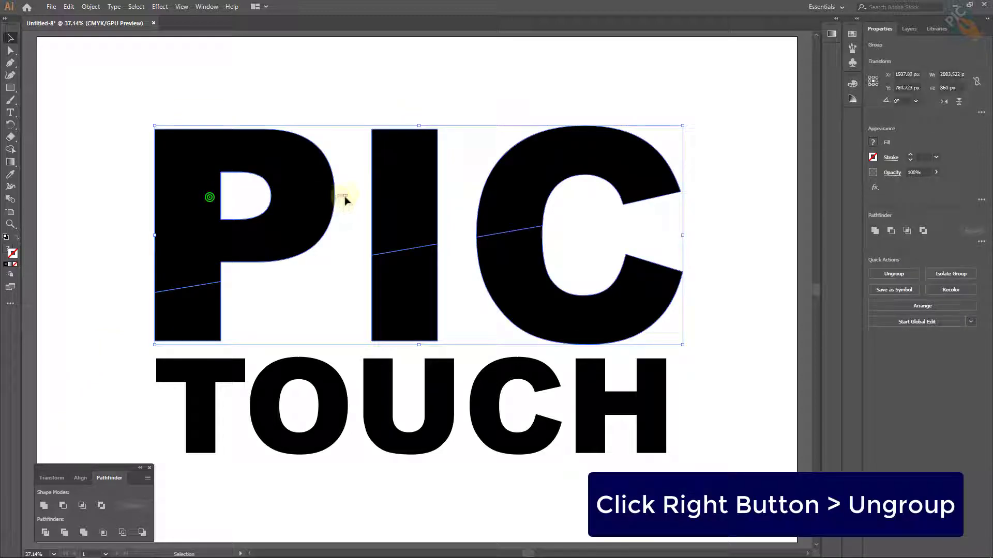
{"action": "right_click", "coordinate": [391, 173]}
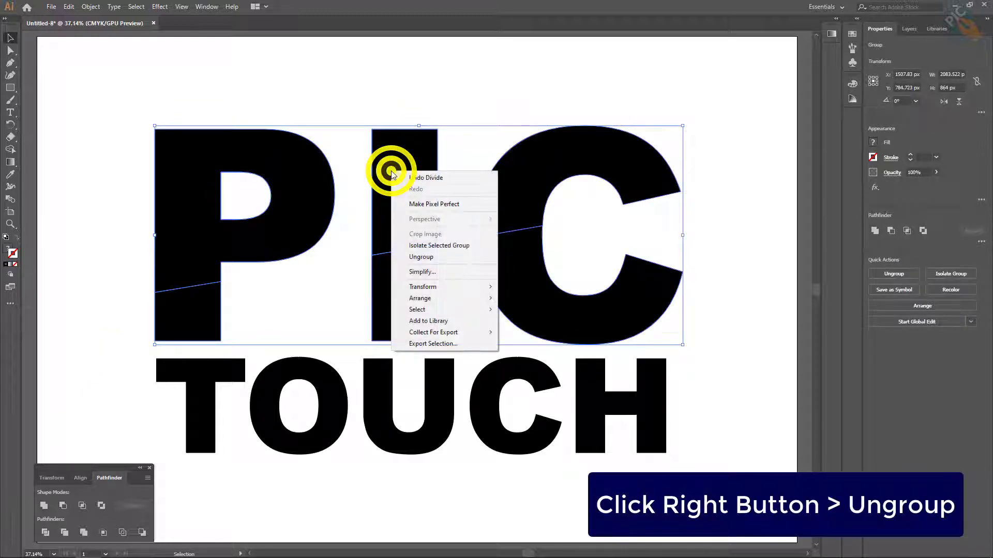
{"action": "left_click", "coordinate": [449, 258]}
{"action": "left_click", "coordinate": [457, 102]}
Select the upper pieces of P, I and C and nudge them 12 px up and about 40 px to the left
{"action": "left_click", "coordinate": [298, 216]}
{"action": "left_click", "coordinate": [414, 193], "text": "shift"}
{"action": "left_click", "coordinate": [547, 170], "text": "shift"}
{"action": "key", "text": "Up"}
{"action": "key", "text": "Up"}
{"action": "key", "text": "Up"}
{"action": "key", "text": "Up"}
{"action": "key", "text": "Up"}
{"action": "key", "text": "Up"}
{"action": "key", "text": "Up"}
{"action": "key", "text": "Up"}
{"action": "key", "text": "Up"}
{"action": "key", "text": "Up"}
{"action": "key", "text": "Up"}
{"action": "key", "text": "Up"}
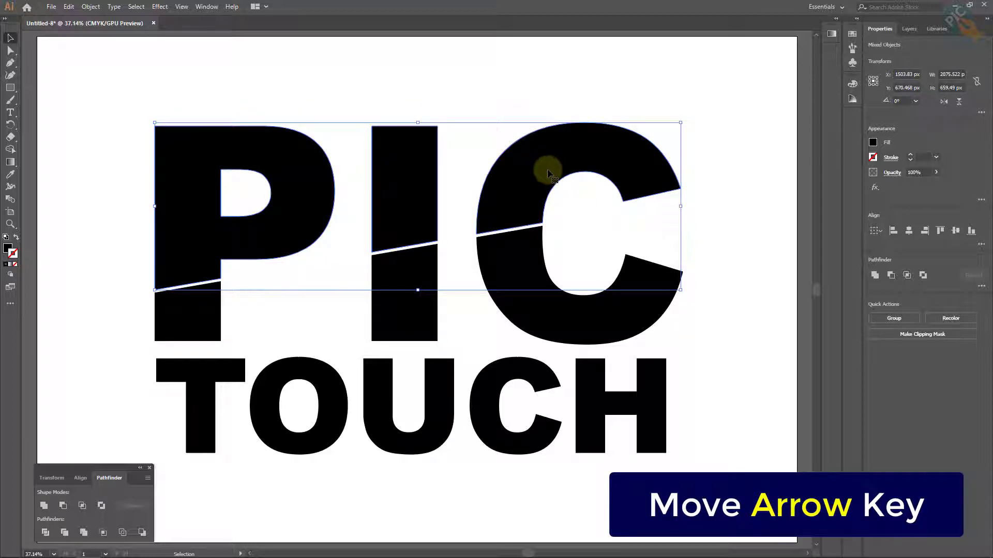
{"action": "key", "text": "Left"}
{"action": "key", "text": "Left"}
{"action": "key", "text": "Left"}
{"action": "key", "text": "Left"}
{"action": "key", "text": "Left"}
{"action": "key", "text": "Left"}
{"action": "key", "text": "Left"}
{"action": "key", "text": "Left"}
{"action": "key", "text": "Left"}
{"action": "key", "text": "Left"}
{"action": "key", "text": "Left"}
{"action": "key", "text": "Left"}
{"action": "key", "text": "Left"}
{"action": "key", "text": "Left"}
{"action": "key", "text": "Left"}
{"action": "key", "text": "Left"}
{"action": "key", "text": "Left"}
{"action": "key", "text": "Left"}
{"action": "key", "text": "Left"}
{"action": "key", "text": "Left"}
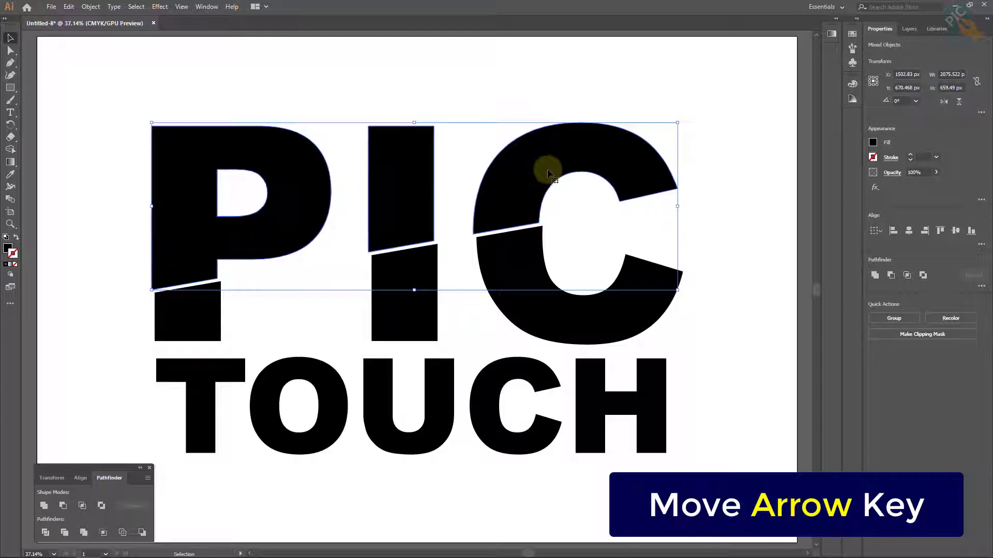
{"action": "key", "text": "Left"}
{"action": "key", "text": "Left"}
{"action": "key", "text": "Left"}
{"action": "key", "text": "Left"}
{"action": "key", "text": "Left"}
{"action": "key", "text": "Left"}
{"action": "key", "text": "Left"}
{"action": "key", "text": "Left"}
{"action": "key", "text": "Left"}
{"action": "key", "text": "Left"}
{"action": "key", "text": "Left"}
{"action": "key", "text": "Left"}
{"action": "key", "text": "Left"}
{"action": "key", "text": "Left"}
{"action": "key", "text": "Left"}
{"action": "key", "text": "Left"}
{"action": "key", "text": "Left"}
{"action": "key", "text": "Left"}
{"action": "key", "text": "Left"}
{"action": "key", "text": "Left"}
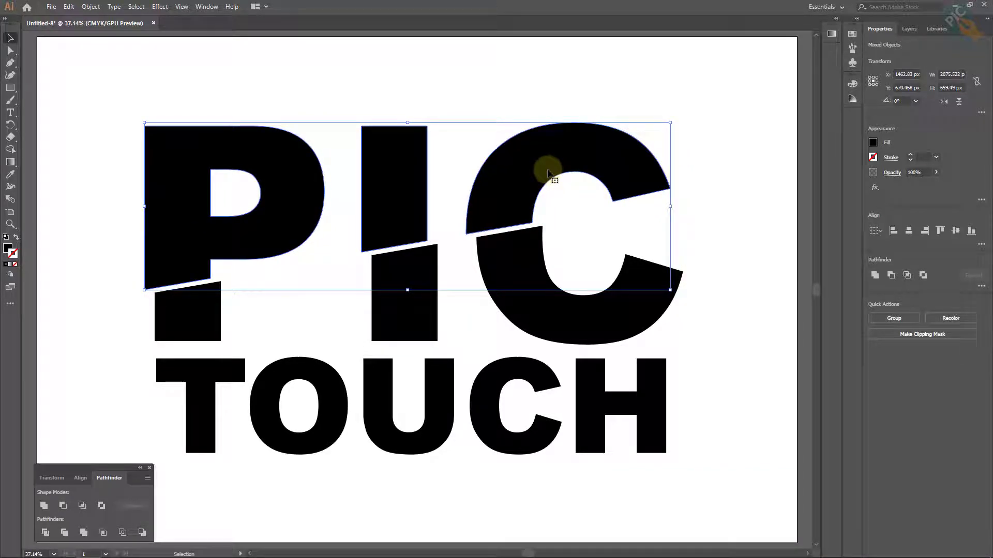
Nudge the selected upper pieces of P, I and C about 40 px further left and clear the selection
{"action": "key", "text": "Left"}
{"action": "key", "text": "Left"}
{"action": "key", "text": "Left"}
{"action": "key", "text": "Left"}
{"action": "key", "text": "Left"}
{"action": "key", "text": "Left"}
{"action": "key", "text": "Left"}
{"action": "key", "text": "Left"}
{"action": "key", "text": "Left"}
{"action": "key", "text": "Left"}
{"action": "key", "text": "Left"}
{"action": "key", "text": "Left"}
{"action": "key", "text": "Left"}
{"action": "key", "text": "Left"}
{"action": "key", "text": "Left"}
{"action": "key", "text": "Left"}
{"action": "key", "text": "Left"}
{"action": "key", "text": "Left"}
{"action": "key", "text": "Left"}
{"action": "key", "text": "Left"}
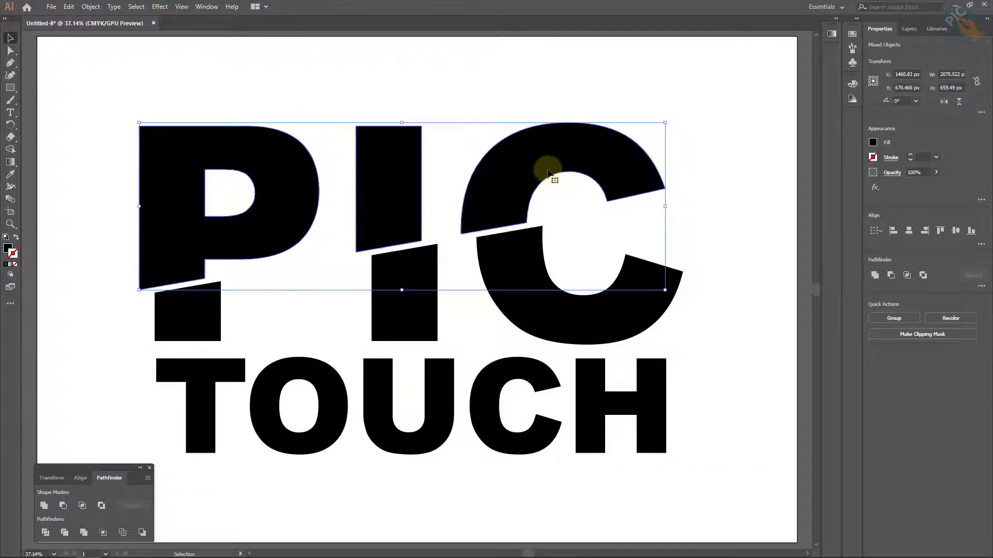
{"action": "key", "text": "Left"}
{"action": "key", "text": "Left"}
{"action": "key", "text": "Left"}
{"action": "key", "text": "Left"}
{"action": "key", "text": "Left"}
{"action": "key", "text": "Left"}
{"action": "key", "text": "Left"}
{"action": "key", "text": "Left"}
{"action": "key", "text": "Left"}
{"action": "key", "text": "Left"}
{"action": "key", "text": "Left"}
{"action": "key", "text": "Left"}
{"action": "key", "text": "Left"}
{"action": "key", "text": "Left"}
{"action": "key", "text": "Left"}
{"action": "key", "text": "Left"}
{"action": "key", "text": "Left"}
{"action": "key", "text": "Left"}
{"action": "key", "text": "Left"}
{"action": "key", "text": "Left"}
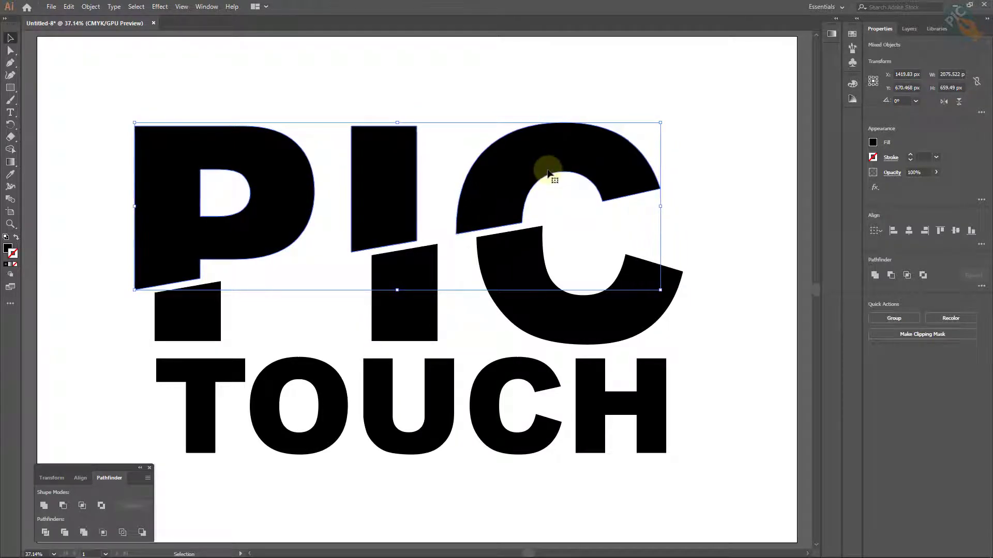
{"action": "left_click", "coordinate": [320, 488]}
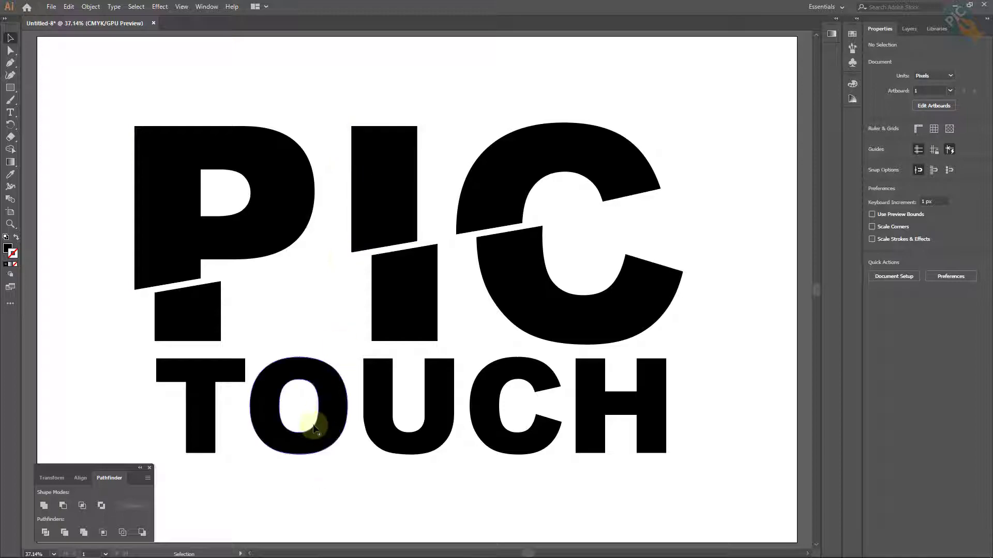
Draw a straight Pen line without fill or stroke, falling diagonally across TOUCH from beside the T's crossbar to beyond the H's lower leg
{"action": "left_click", "coordinate": [205, 380]}
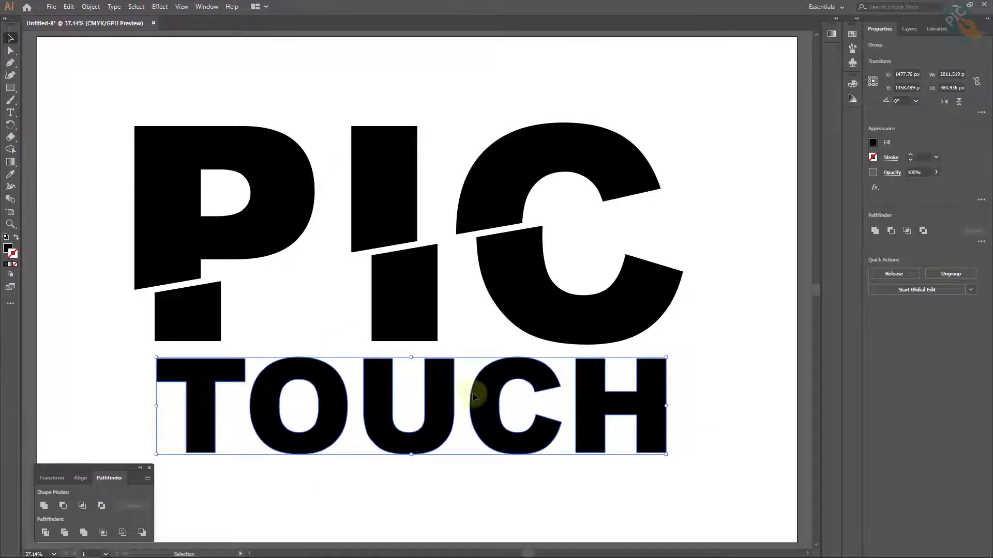
{"action": "scroll", "coordinate": [344, 450], "scroll_direction": "down", "scroll_amount": 4}
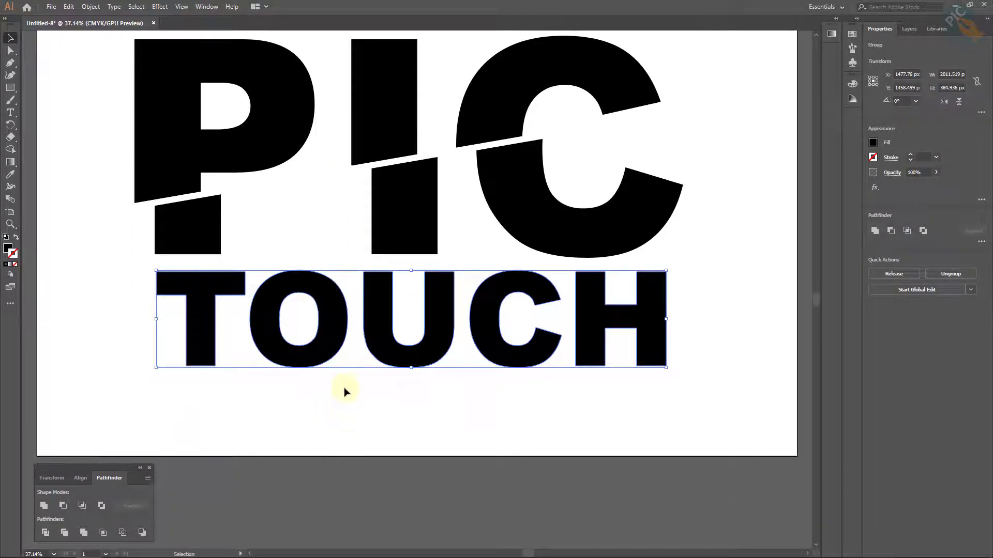
{"action": "left_click", "coordinate": [328, 407]}
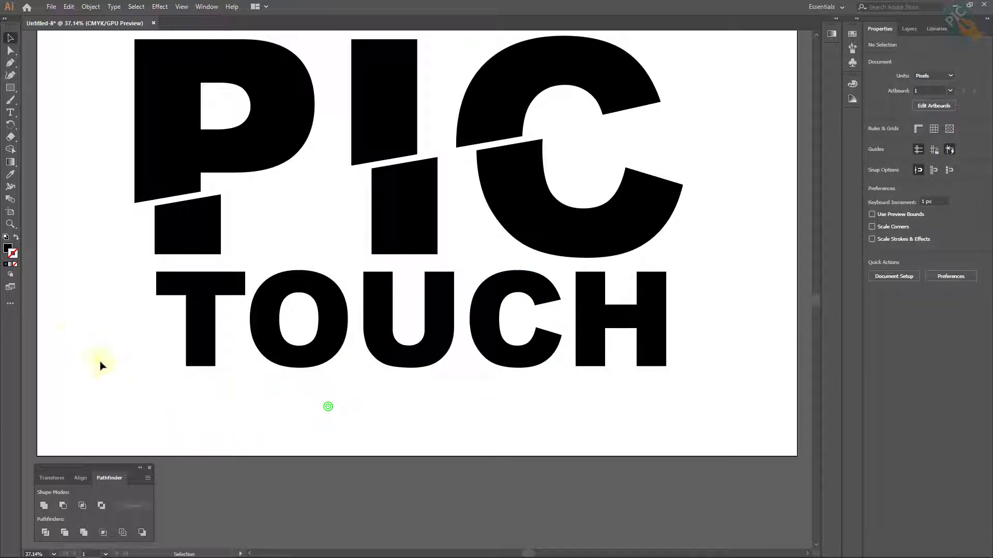
{"action": "left_click", "coordinate": [11, 249]}
{"action": "left_click", "coordinate": [16, 265]}
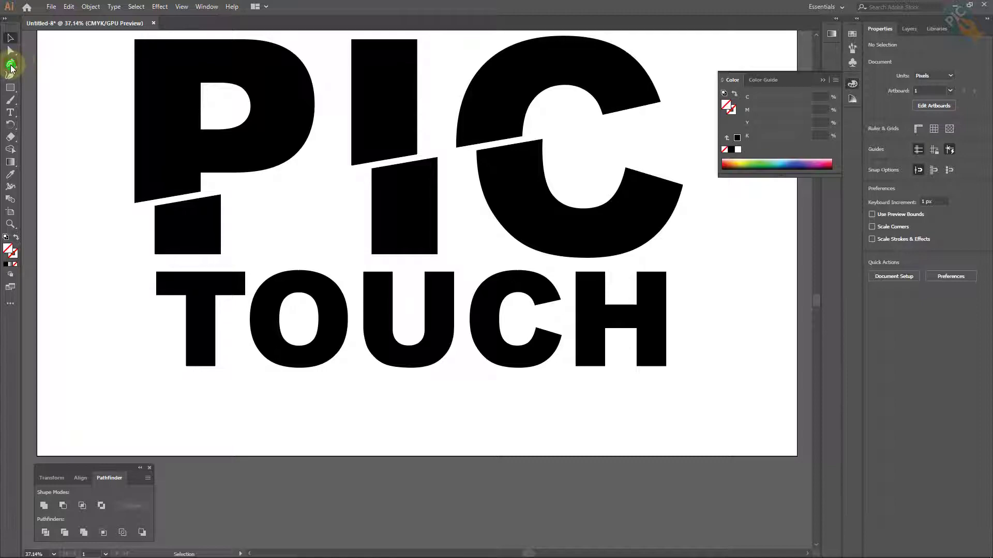
{"action": "left_click", "coordinate": [10, 64]}
{"action": "left_click", "coordinate": [155, 196]}
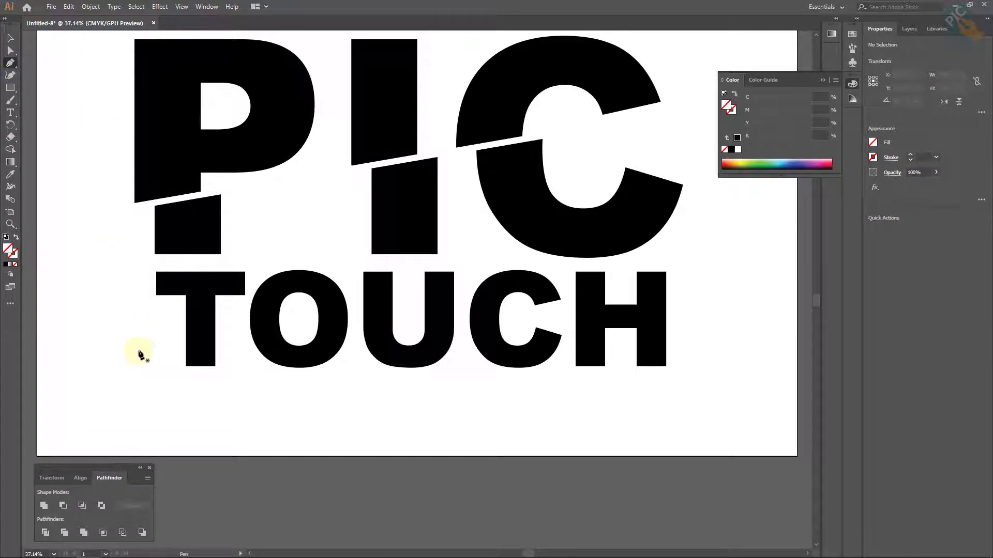
{"action": "left_click", "coordinate": [139, 295]}
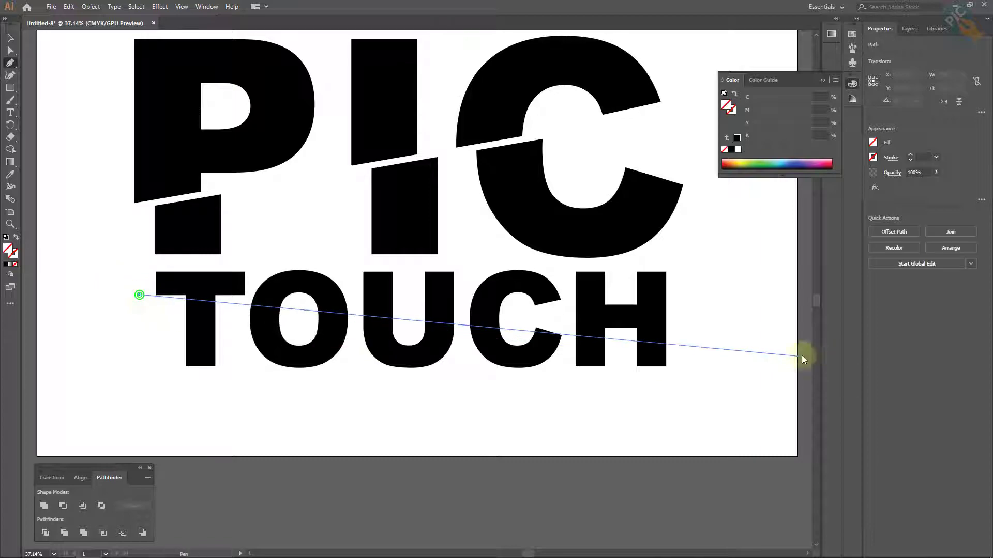
{"action": "left_click", "coordinate": [688, 349]}
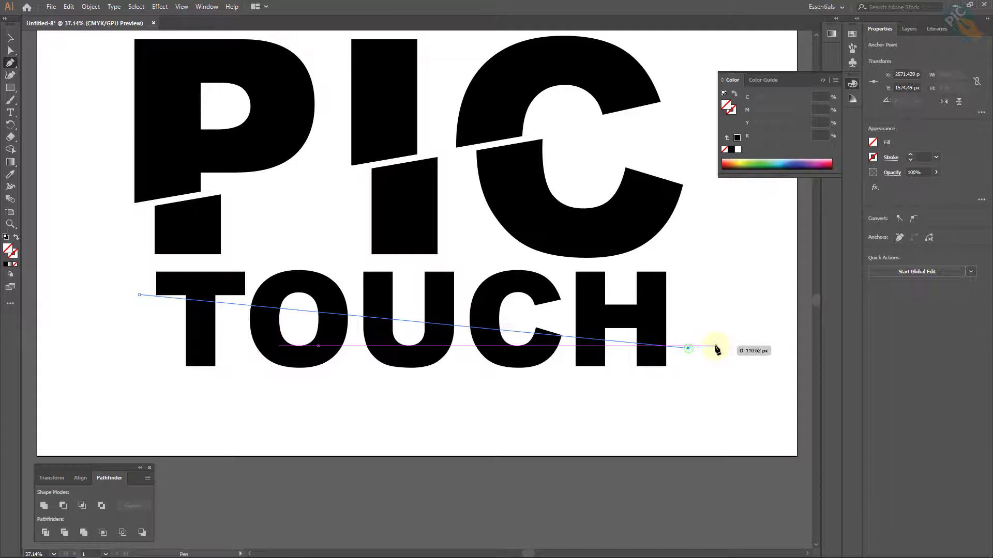
Select the diagonal line together with the TOUCH outlines and split the letters along it with Pathfinder Divide
{"action": "left_click", "coordinate": [10, 38]}
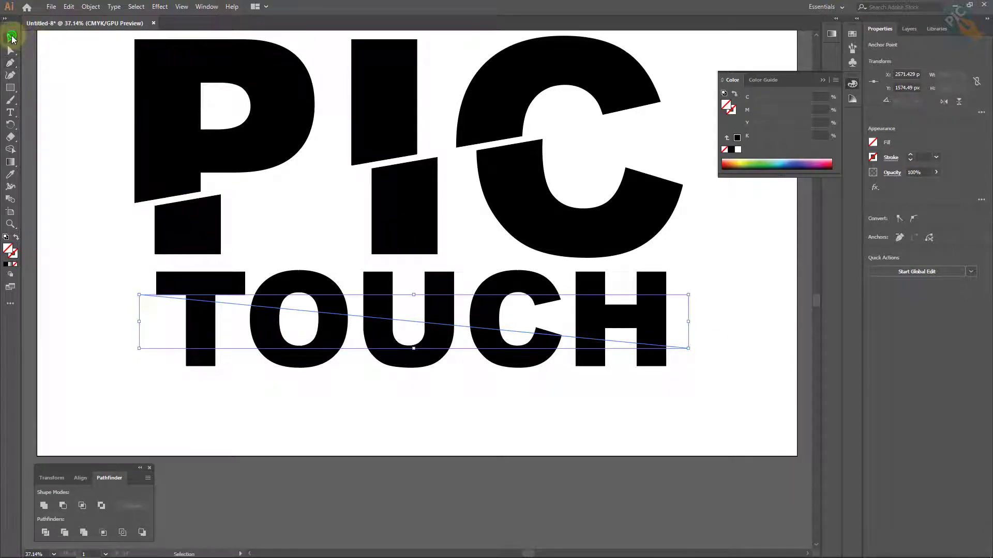
{"action": "left_click", "coordinate": [199, 361], "text": "shift"}
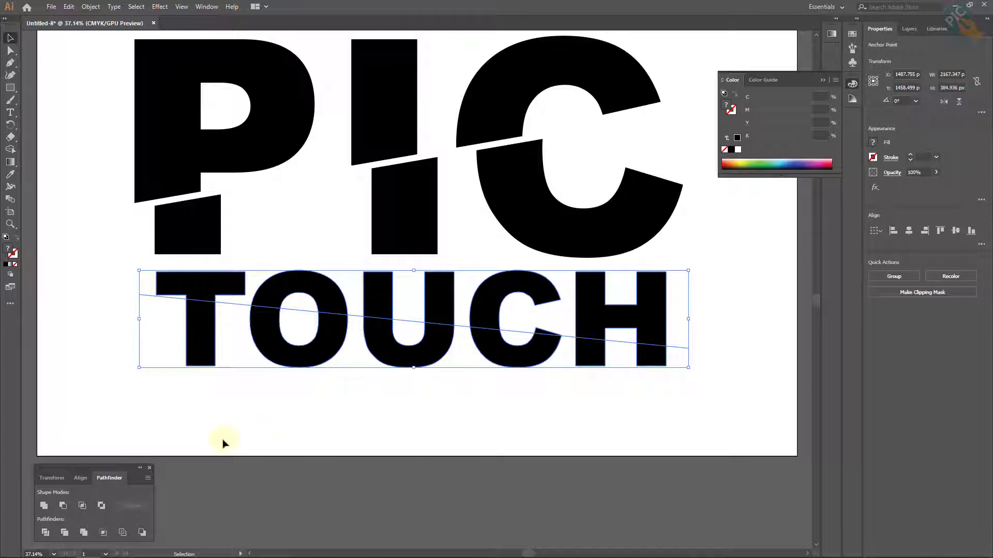
{"action": "left_click", "coordinate": [44, 533]}
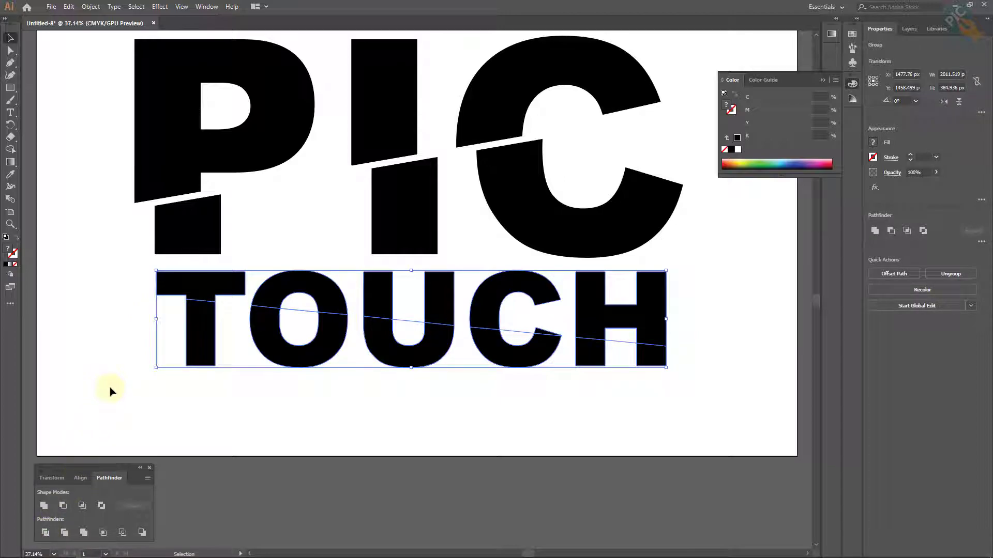
Ungroup the divided TOUCH letters and clear the selection
{"action": "left_click", "coordinate": [113, 313]}
{"action": "left_click", "coordinate": [198, 339]}
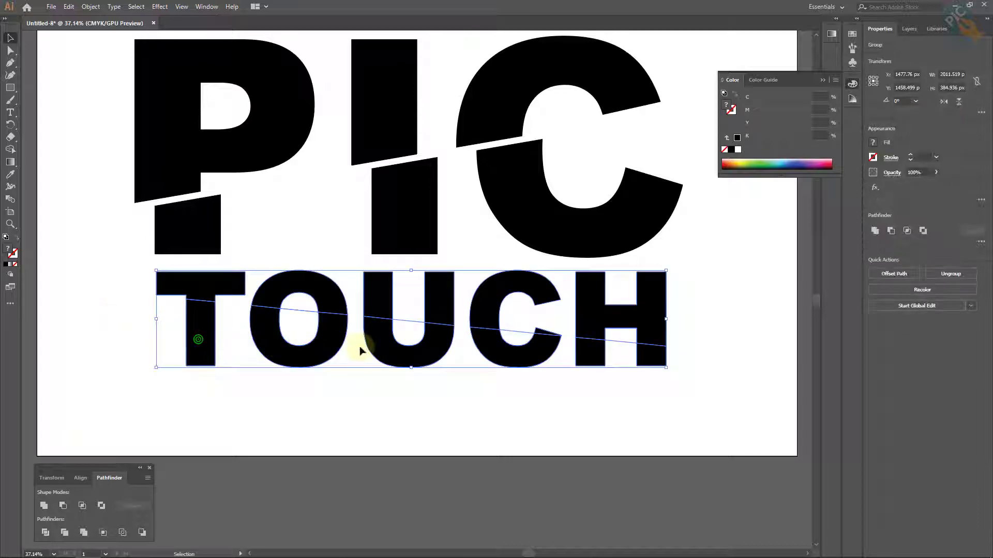
{"action": "right_click", "coordinate": [340, 327]}
{"action": "left_click", "coordinate": [395, 413]}
{"action": "left_click", "coordinate": [354, 411]}
Select the lower pieces of all TOUCH letters and nudge them 18 px down and 24 px to the right
{"action": "left_click", "coordinate": [200, 347]}
{"action": "left_click", "coordinate": [296, 357], "text": "shift"}
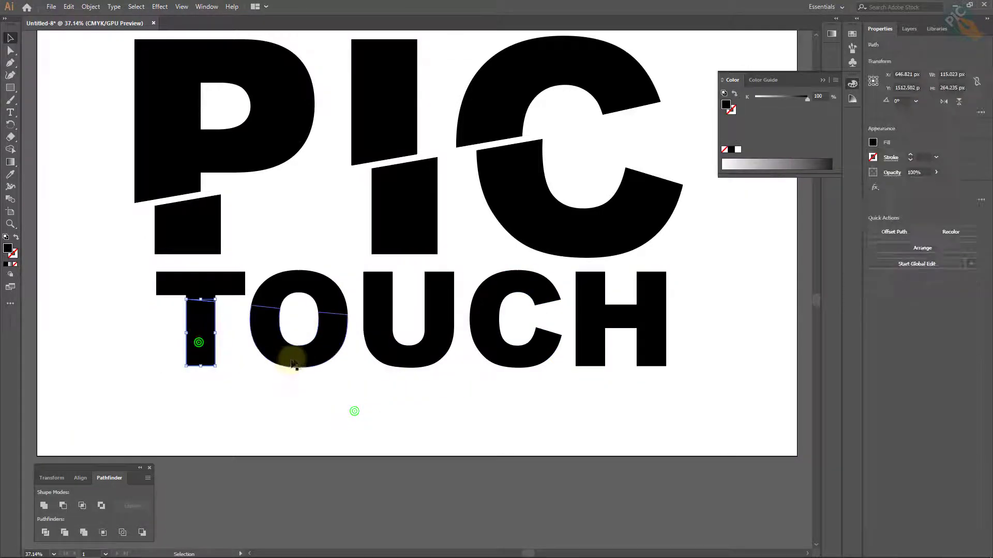
{"action": "left_click", "coordinate": [410, 359], "text": "shift"}
{"action": "left_click", "coordinate": [511, 363], "text": "shift"}
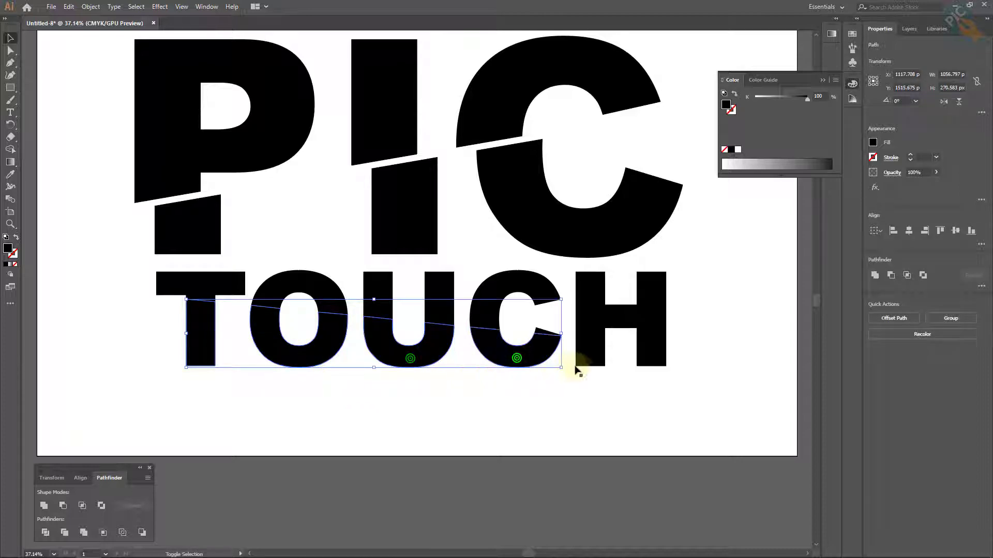
{"action": "left_click", "coordinate": [591, 357], "text": "shift"}
{"action": "left_click", "coordinate": [652, 356], "text": "shift"}
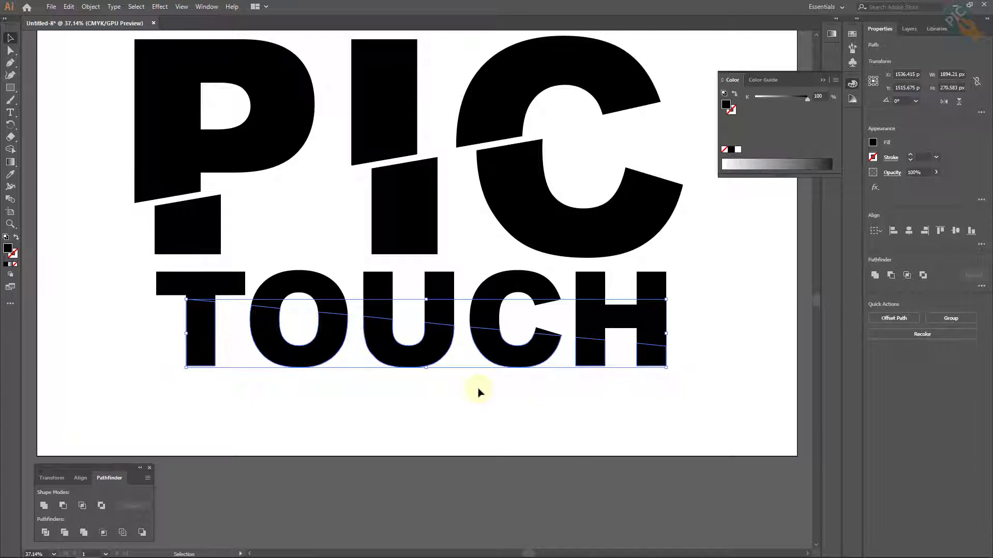
{"action": "key", "text": "Down"}
{"action": "key", "text": "Down"}
{"action": "key", "text": "Down"}
{"action": "key", "text": "Down"}
{"action": "key", "text": "Down"}
{"action": "key", "text": "Down"}
{"action": "key", "text": "Down"}
{"action": "key", "text": "Down"}
{"action": "key", "text": "Down"}
{"action": "key", "text": "Down"}
{"action": "key", "text": "Down"}
{"action": "key", "text": "Down"}
{"action": "key", "text": "Down"}
{"action": "key", "text": "Down"}
{"action": "key", "text": "Down"}
{"action": "key", "text": "Down"}
{"action": "key", "text": "Right"}
{"action": "key", "text": "Right"}
{"action": "key", "text": "Right"}
{"action": "key", "text": "Right"}
{"action": "key", "text": "Right"}
{"action": "key", "text": "Right"}
{"action": "key", "text": "Right"}
{"action": "key", "text": "Right"}
{"action": "key", "text": "Right"}
{"action": "key", "text": "Right"}
{"action": "key", "text": "Right"}
{"action": "key", "text": "Right"}
{"action": "key", "text": "Right"}
{"action": "key", "text": "Right"}
{"action": "key", "text": "Right"}
{"action": "key", "text": "Right"}
{"action": "key", "text": "Right"}
{"action": "key", "text": "Right"}
{"action": "key", "text": "Right"}
{"action": "key", "text": "Right"}
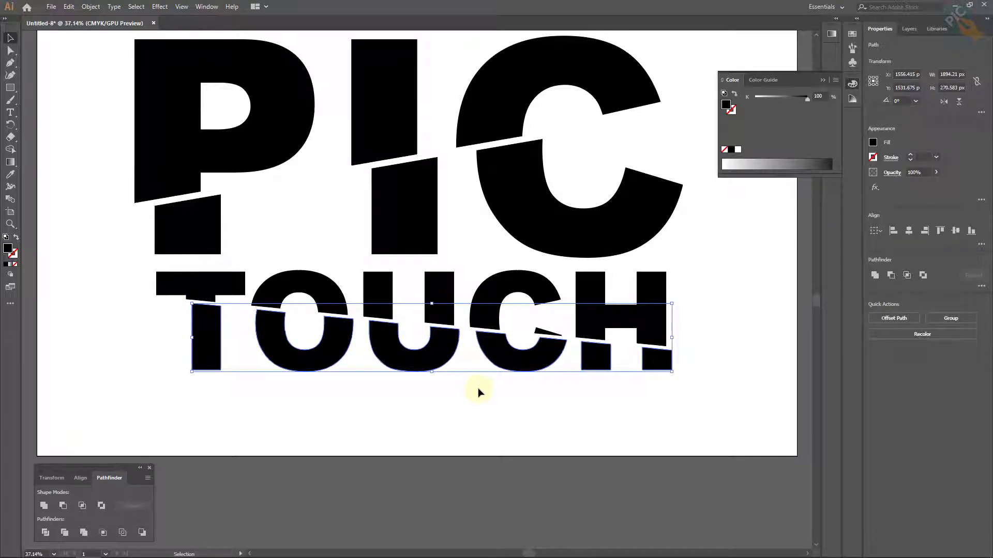
{"action": "key", "text": "Right"}
{"action": "key", "text": "Right"}
{"action": "key", "text": "Right"}
{"action": "key", "text": "Right"}
{"action": "key", "text": "Down"}
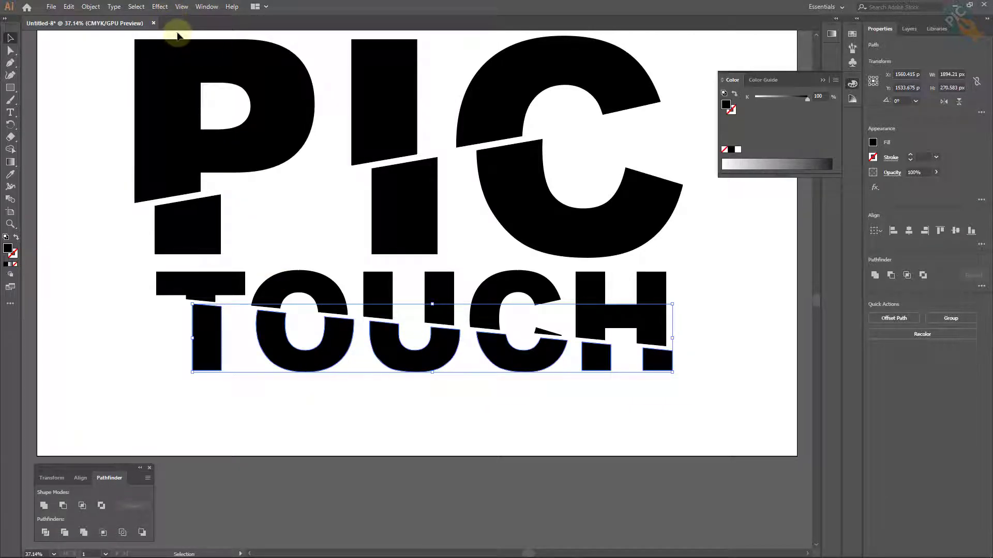
Show the Swatches, fill the lower TOUCH pieces with a dark blue swatch and clear the selection
{"action": "left_click", "coordinate": [207, 7]}
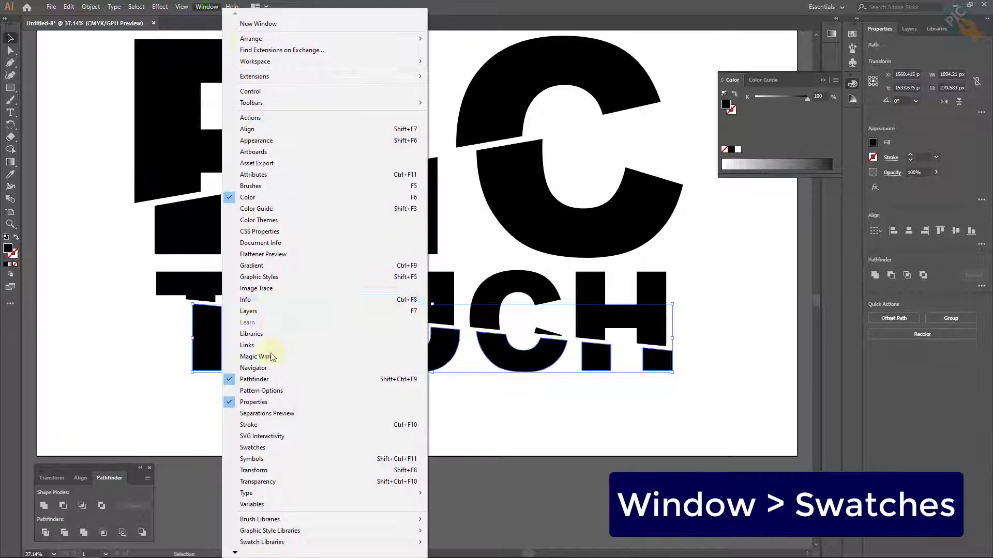
{"action": "left_click", "coordinate": [318, 453]}
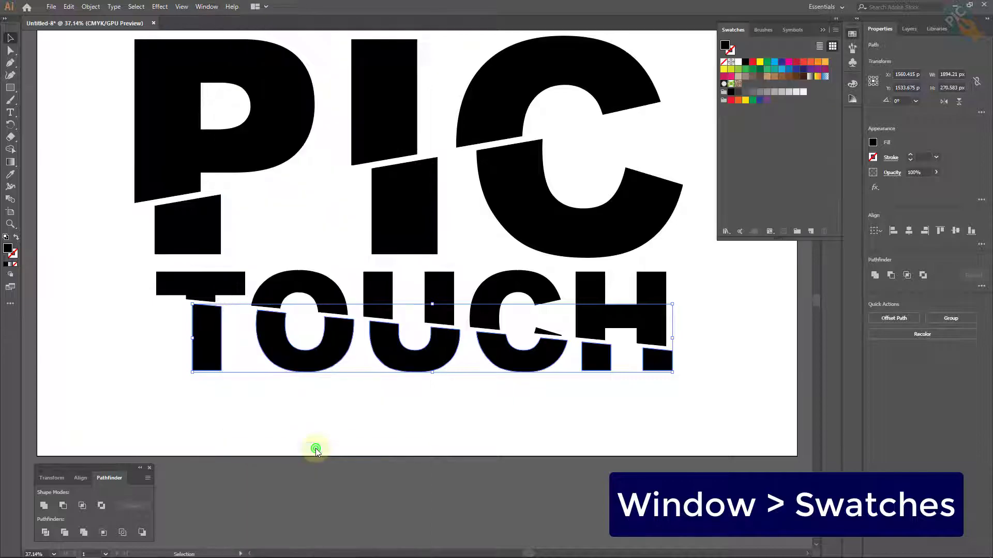
{"action": "left_click", "coordinate": [752, 69]}
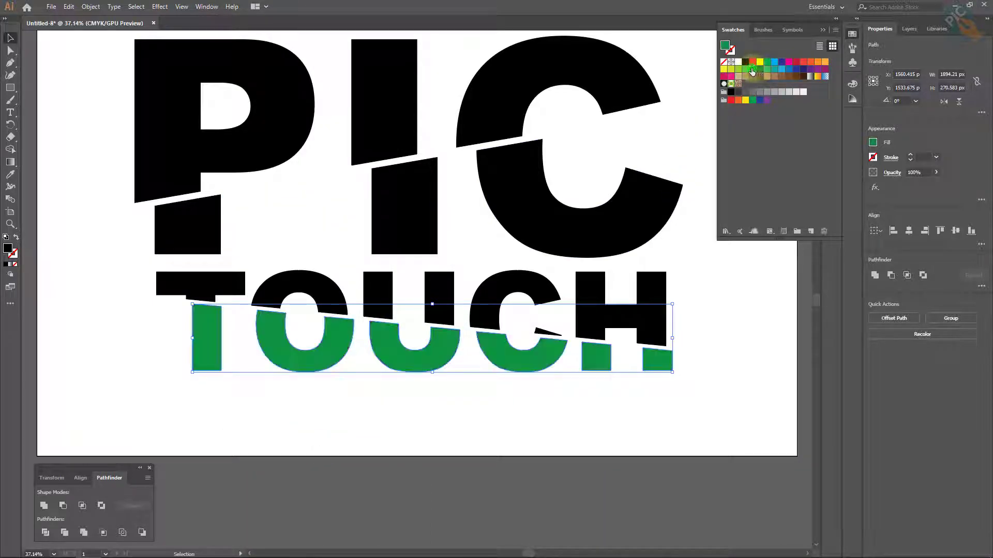
{"action": "left_click", "coordinate": [796, 69]}
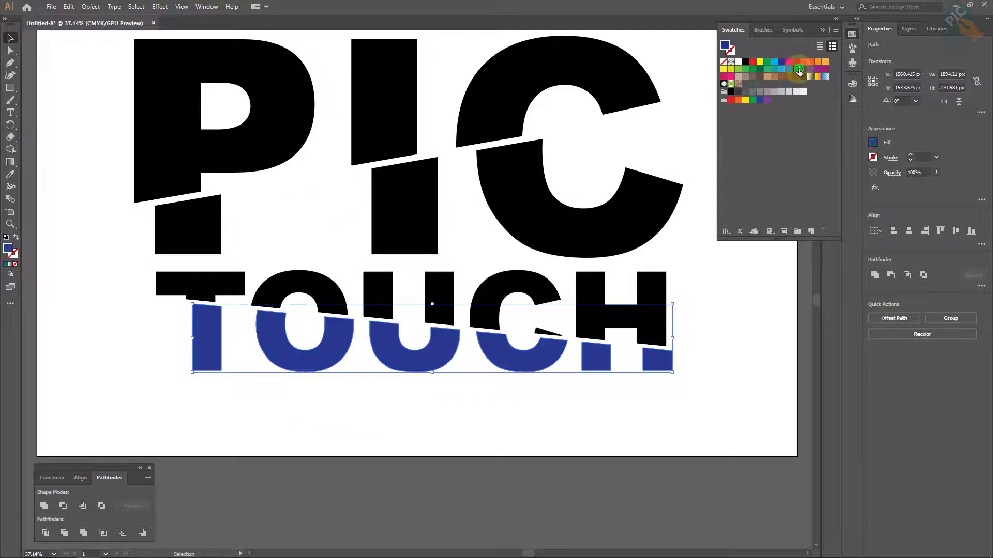
{"action": "left_click", "coordinate": [709, 337]}
Select the upper pieces of P, I and C, fill them with the orange swatch C=0 M=80 Y=95 K=0 and clear the selection
{"action": "left_click", "coordinate": [255, 144]}
{"action": "left_click", "coordinate": [399, 108], "text": "shift"}
{"action": "left_click", "coordinate": [562, 68], "text": "shift"}
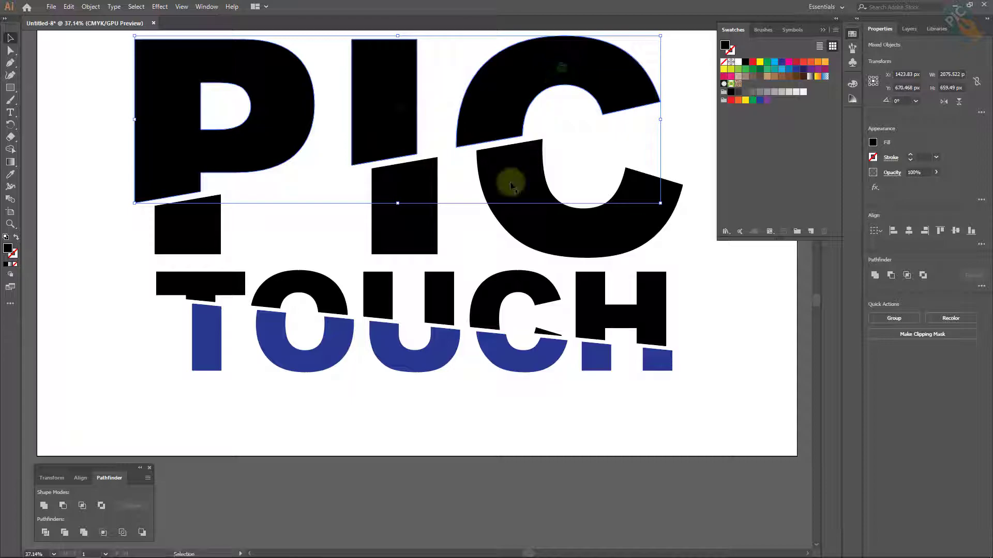
{"action": "scroll", "coordinate": [454, 228], "scroll_direction": "up", "scroll_amount": 2}
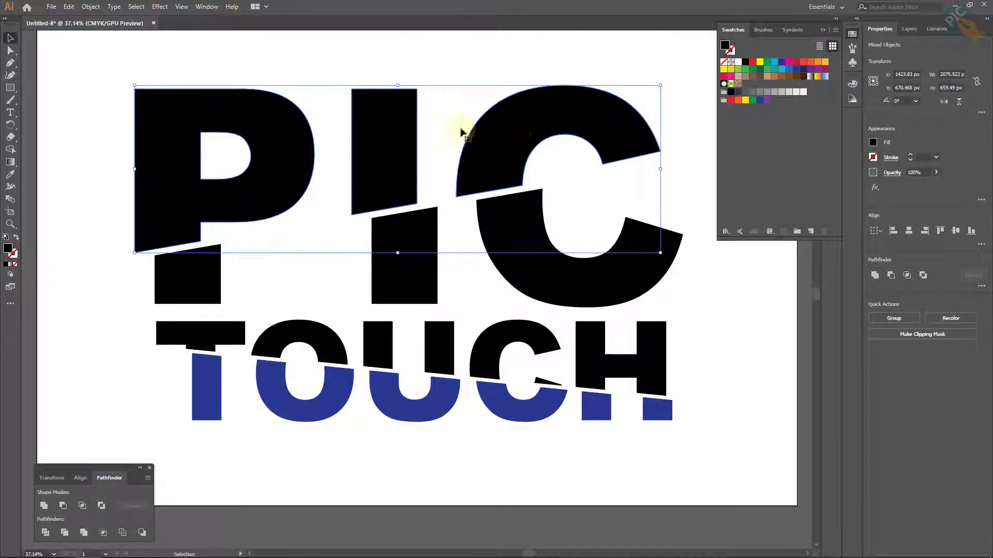
{"action": "left_click", "coordinate": [761, 62]}
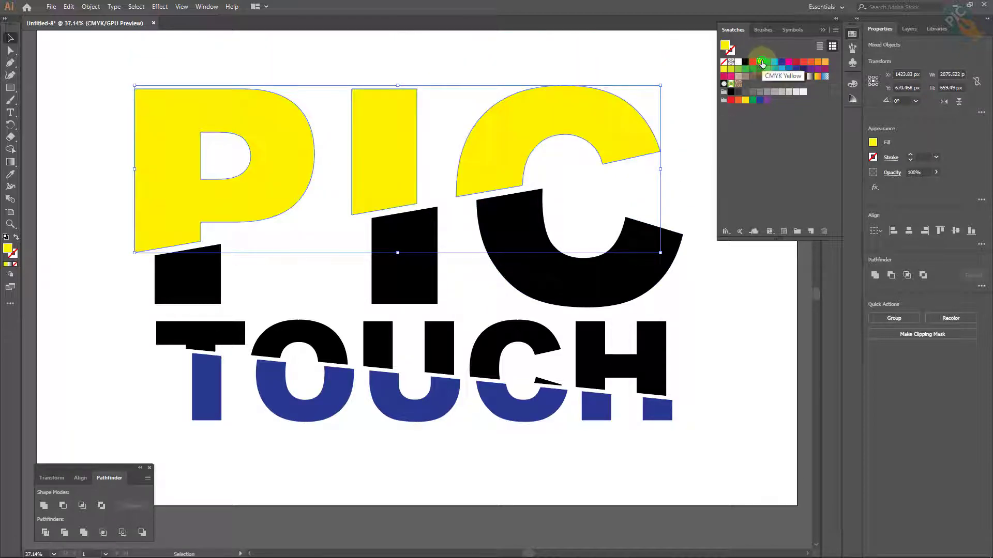
{"action": "left_click", "coordinate": [801, 62]}
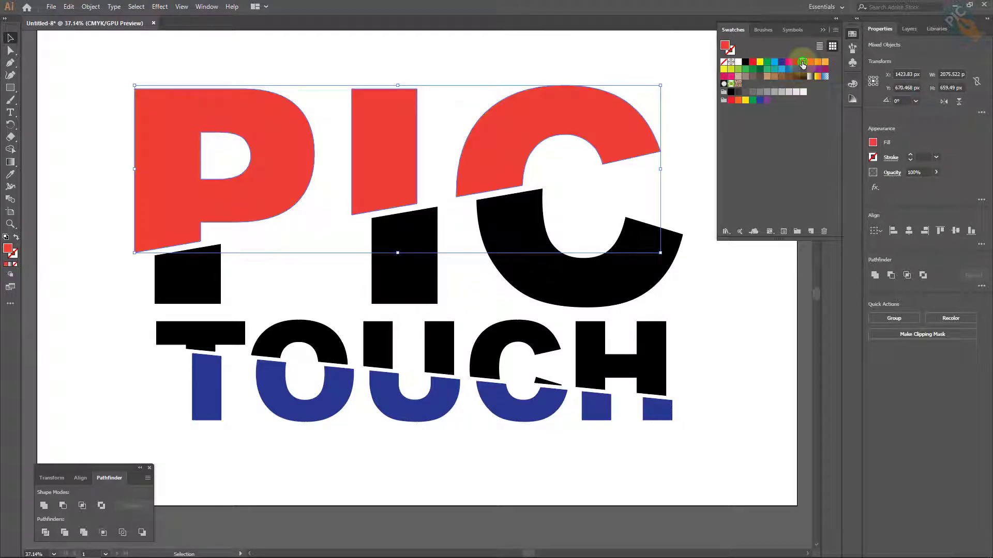
{"action": "left_click", "coordinate": [811, 62]}
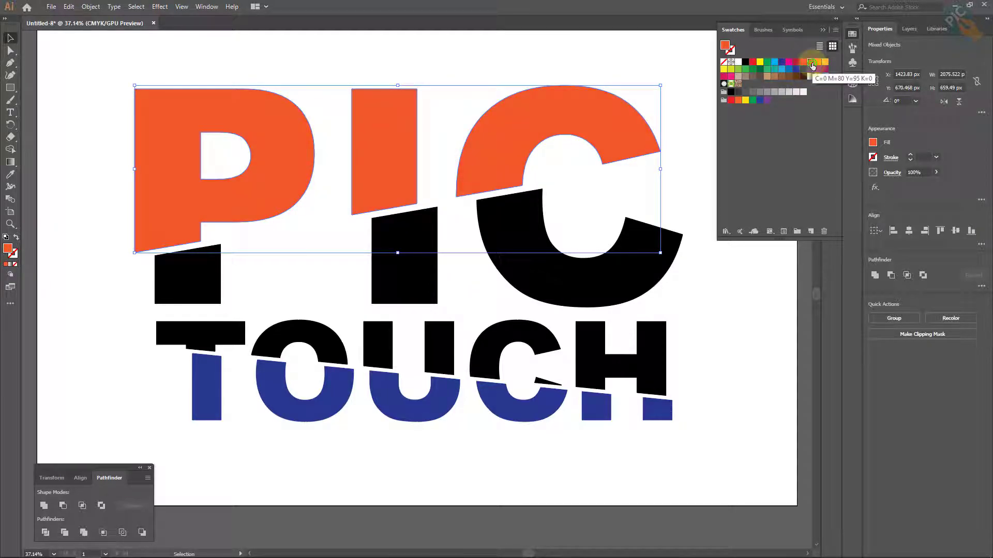
{"action": "left_click", "coordinate": [822, 30]}
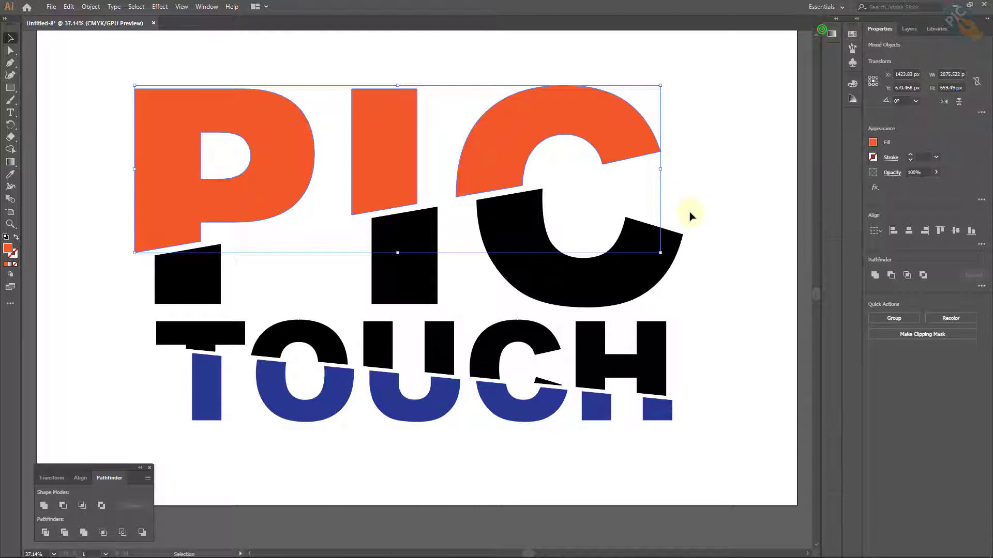
{"action": "left_click", "coordinate": [693, 210]}
Close the Pathfinder panel and enlarge the view of the sliced lettering to inspect it
{"action": "scroll", "coordinate": [676, 195], "scroll_direction": "up", "scroll_amount": 2}
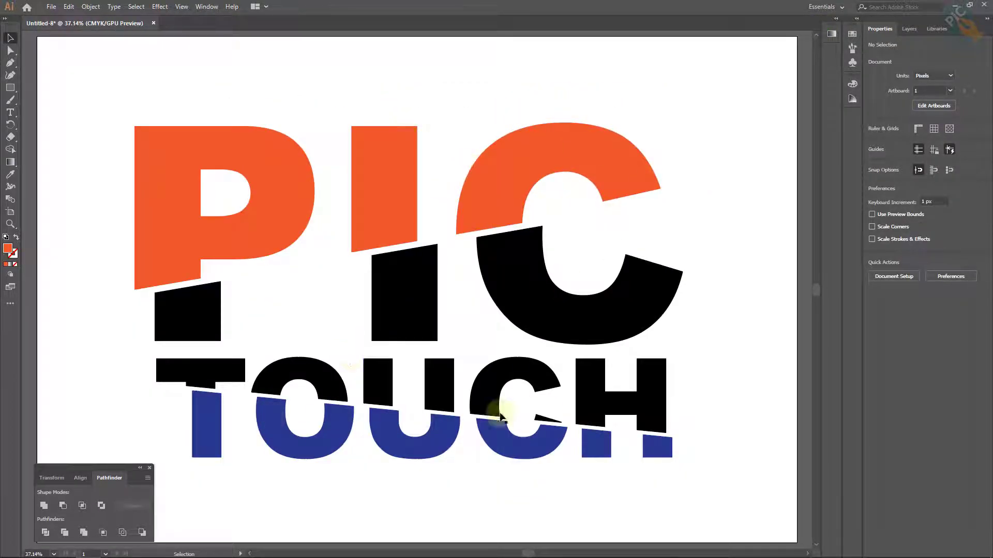
{"action": "left_click", "coordinate": [151, 468]}
{"action": "left_click_drag", "start_coordinate": [532, 392], "coordinate": [548, 392]}
{"action": "left_click_drag", "start_coordinate": [477, 393], "coordinate": [498, 387]}
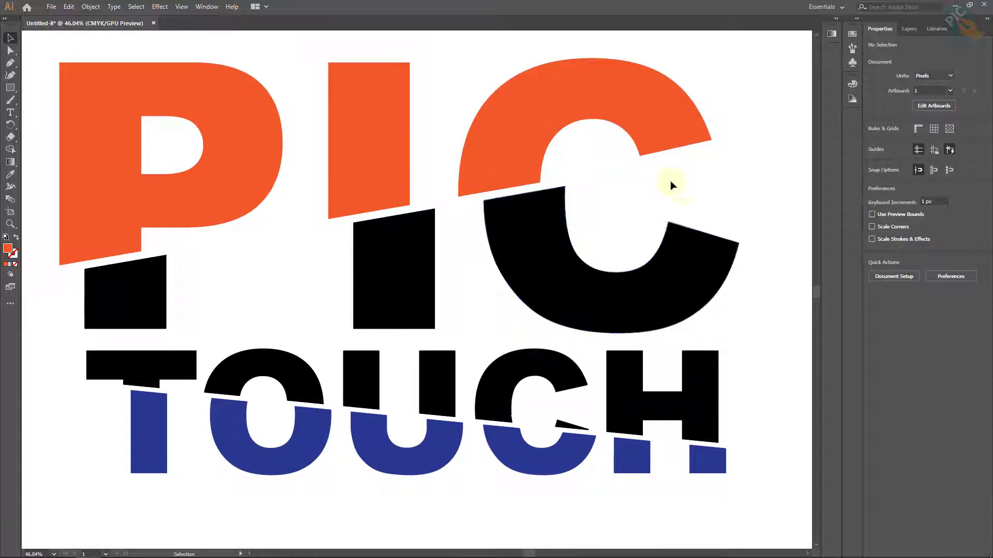